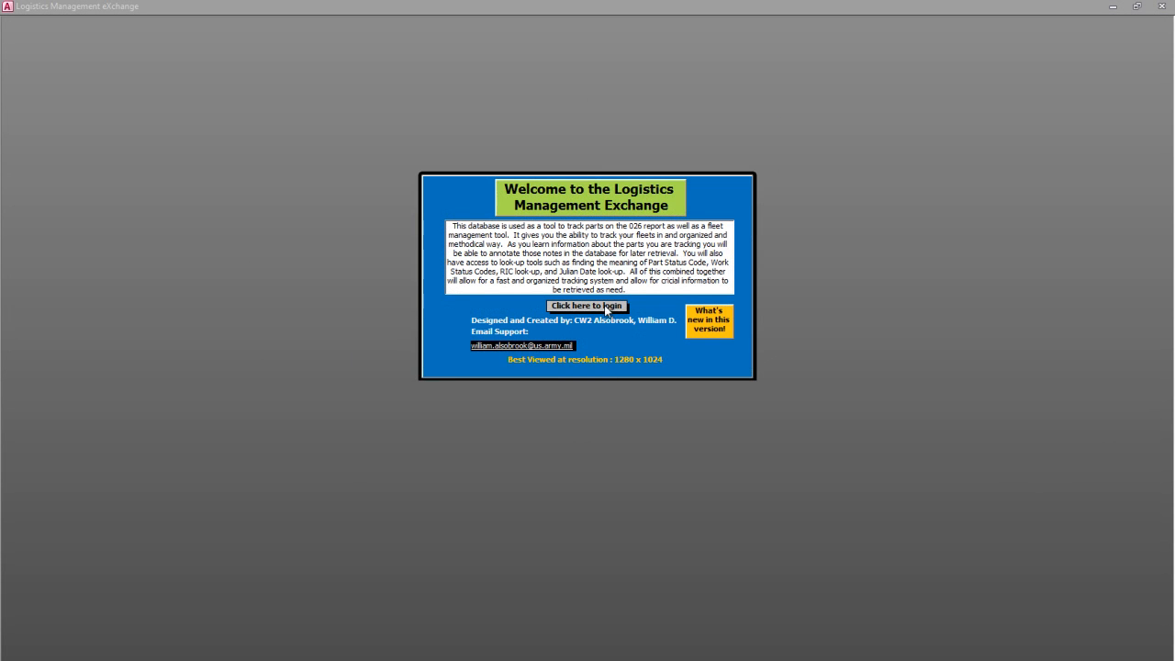
# - Log in to the Logistics Management Exchange with the user name admin and the account password
pyautogui.click(587, 306)
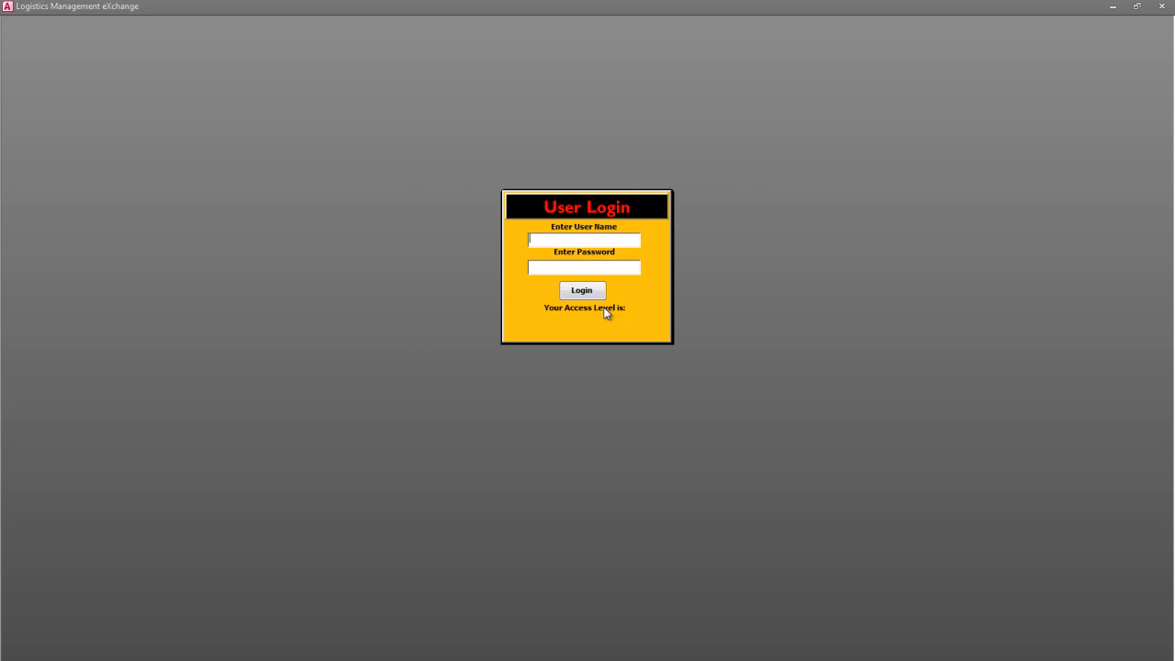
pyautogui.write('admin')
pyautogui.press('Tab')
pyautogui.write('*****')
pyautogui.press('Return')
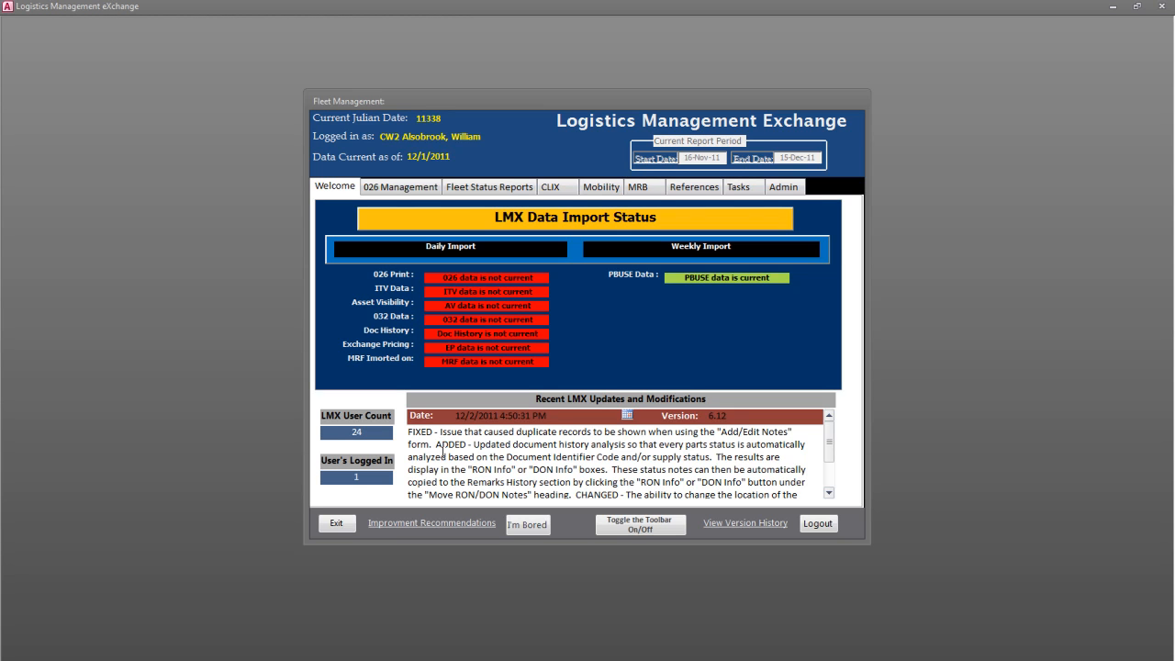
# - In 026 Management, set the minimum job age to 0 and the BDE to 3rd BCT, and open the 026 notes for editing
pyautogui.click(400, 189)
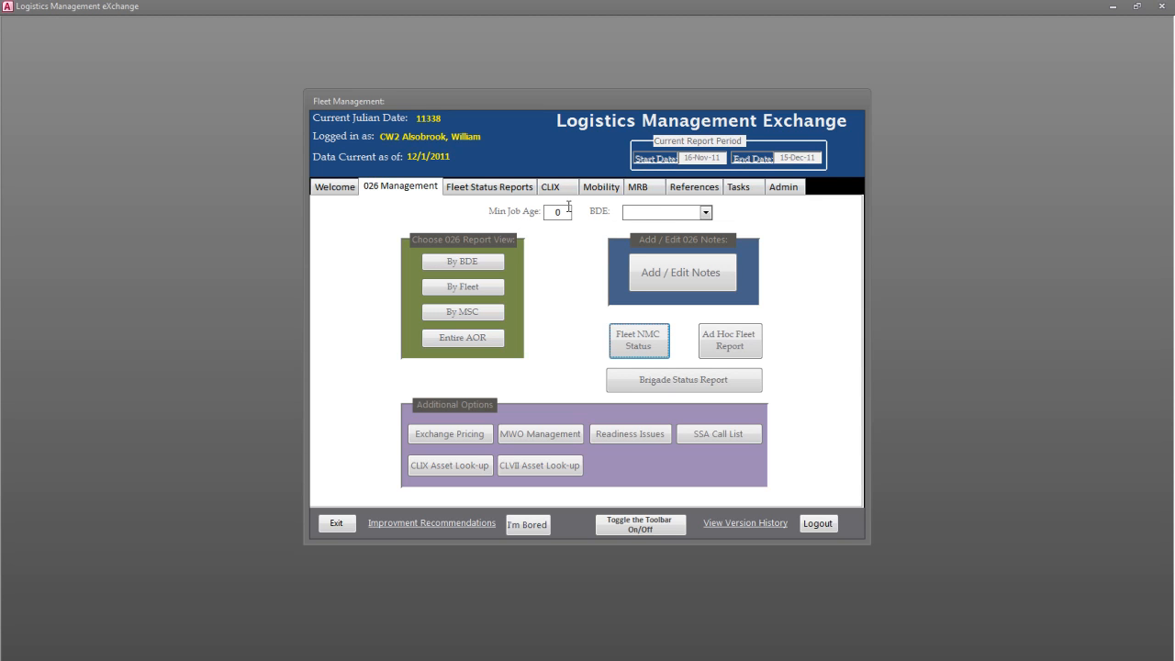
pyautogui.click(540, 211)
pyautogui.write('30')
pyautogui.moveTo(568, 212); pyautogui.dragTo(531, 209)
pyautogui.write('0')
pyautogui.click(707, 214)
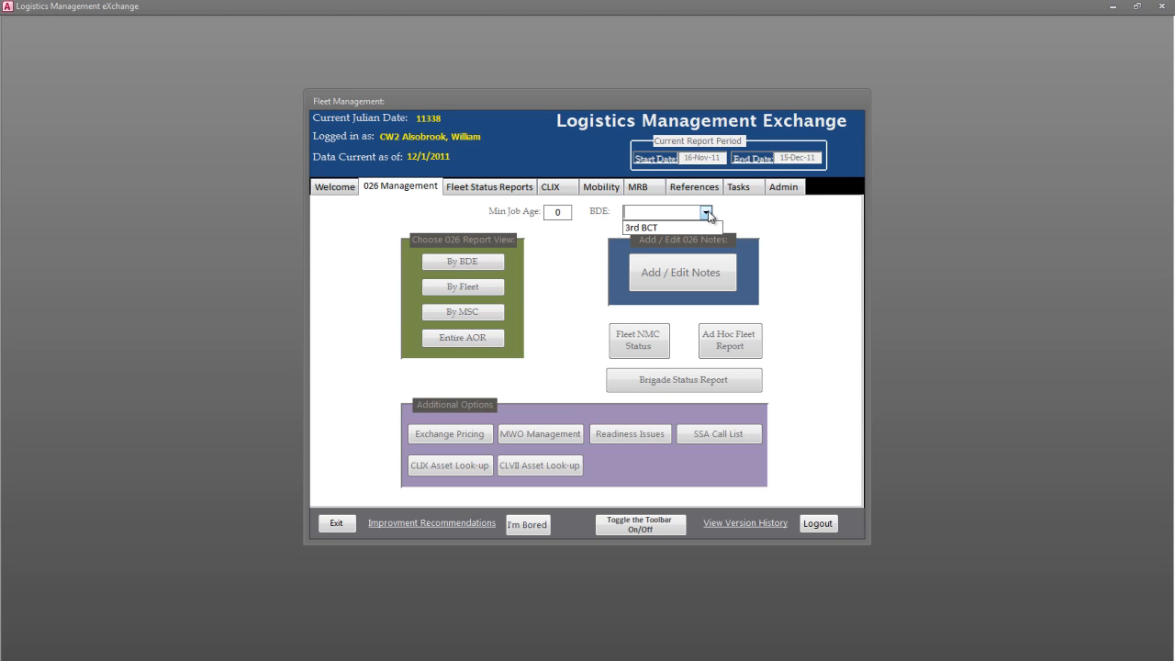
pyautogui.click(682, 226)
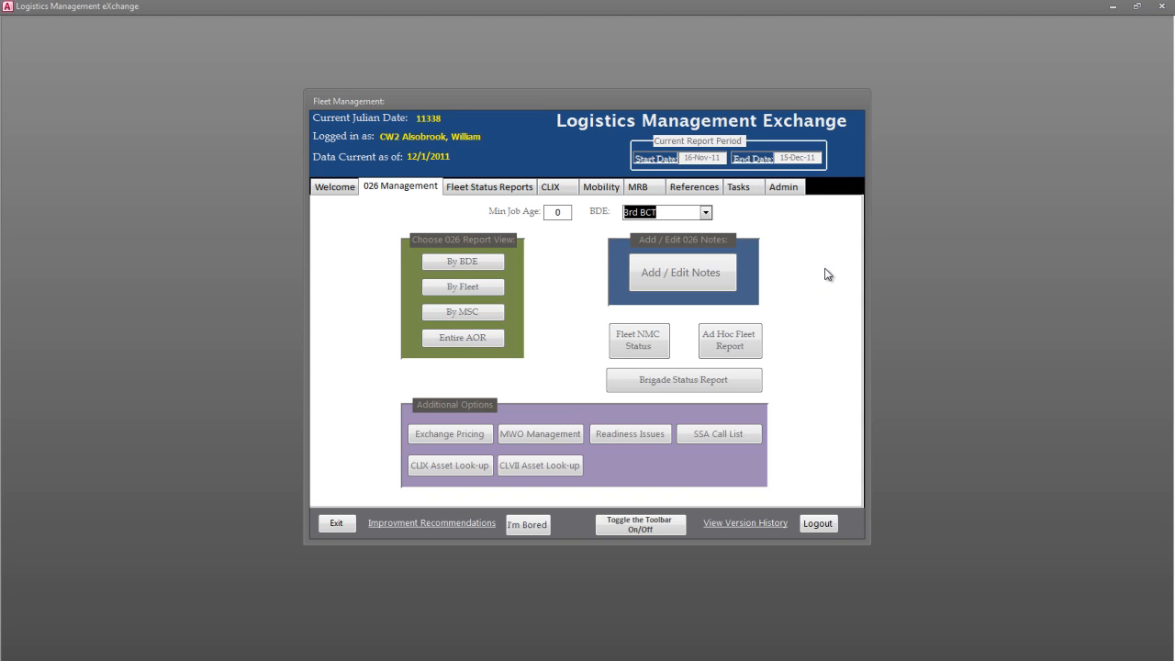
pyautogui.click(701, 273)
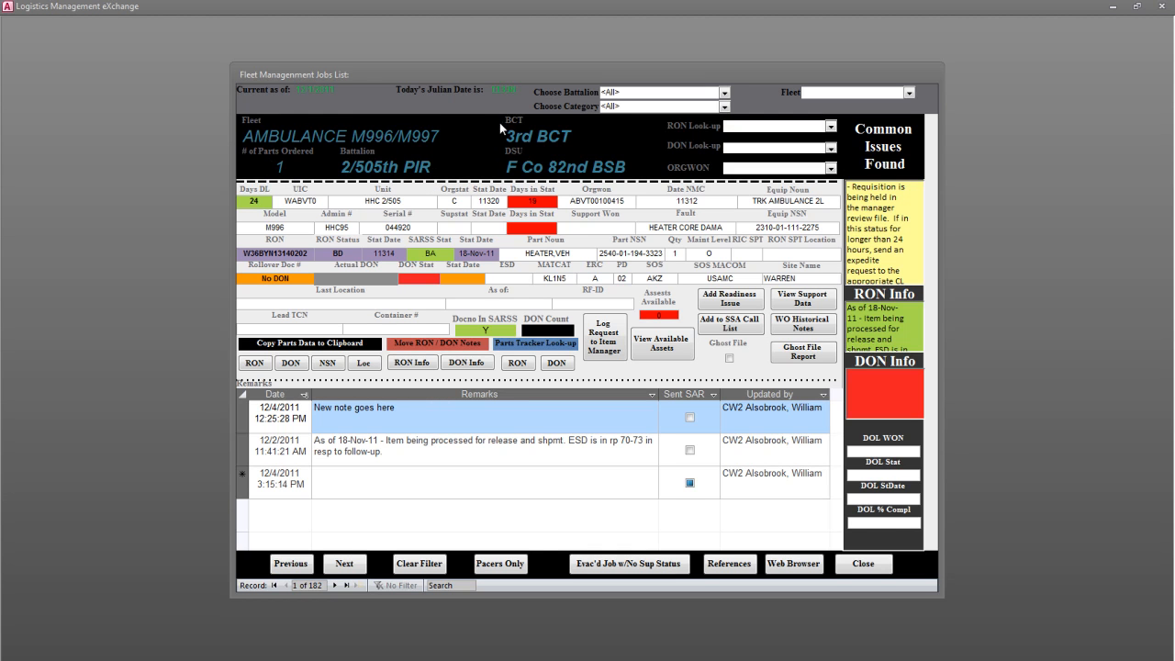
# - Review the choices offered by the battalion, category and fleet filters and the RON, DON and ORGWON look-ups
pyautogui.click(724, 93)
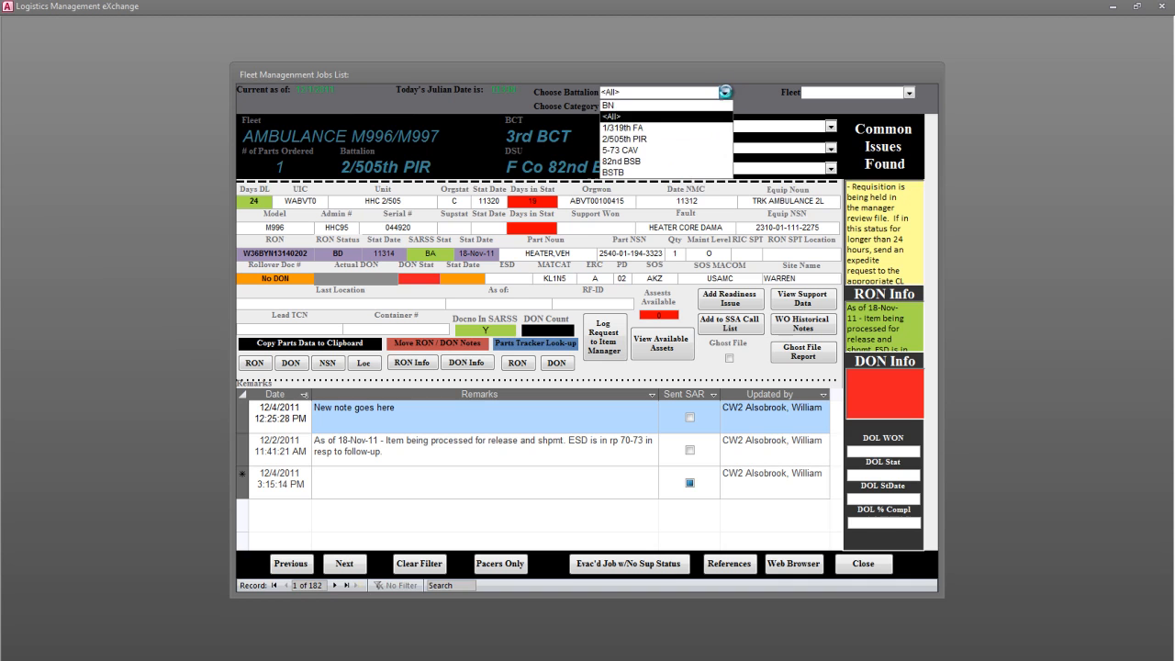
pyautogui.click(725, 93)
pyautogui.click(724, 106)
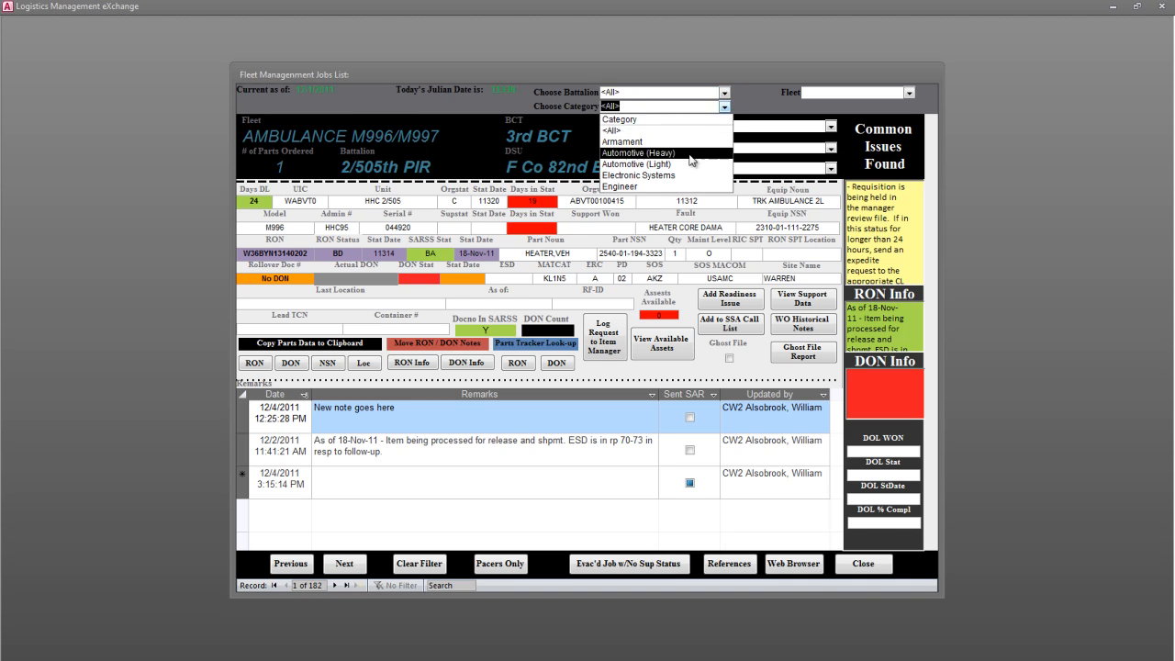
pyautogui.click(909, 92)
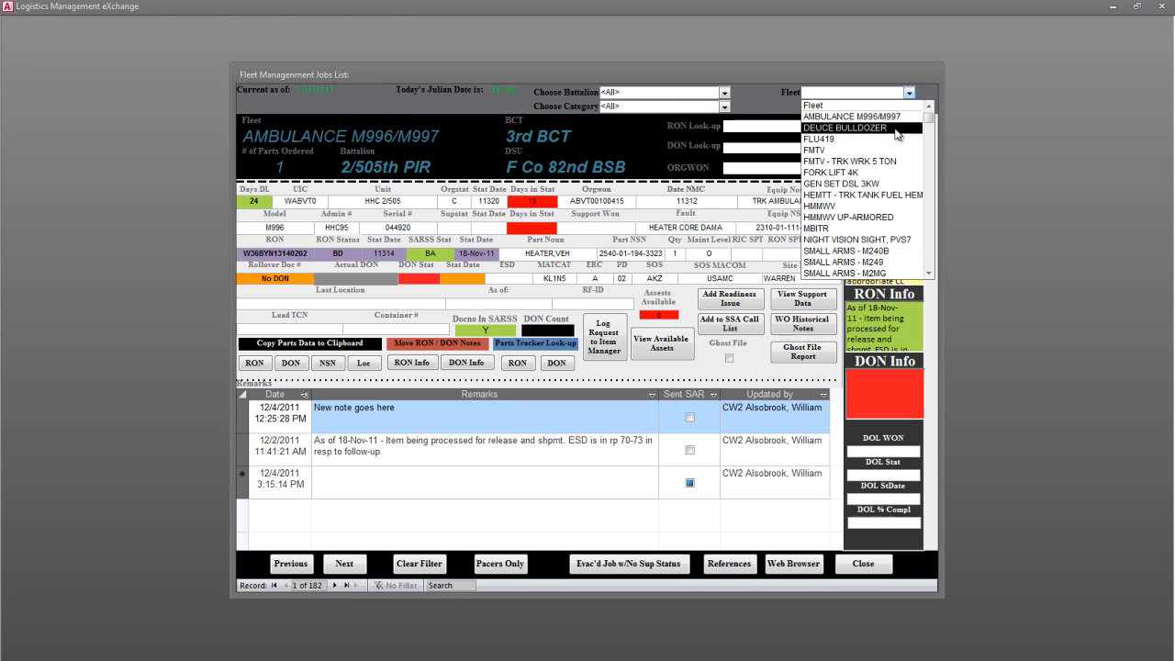
pyautogui.click(775, 114)
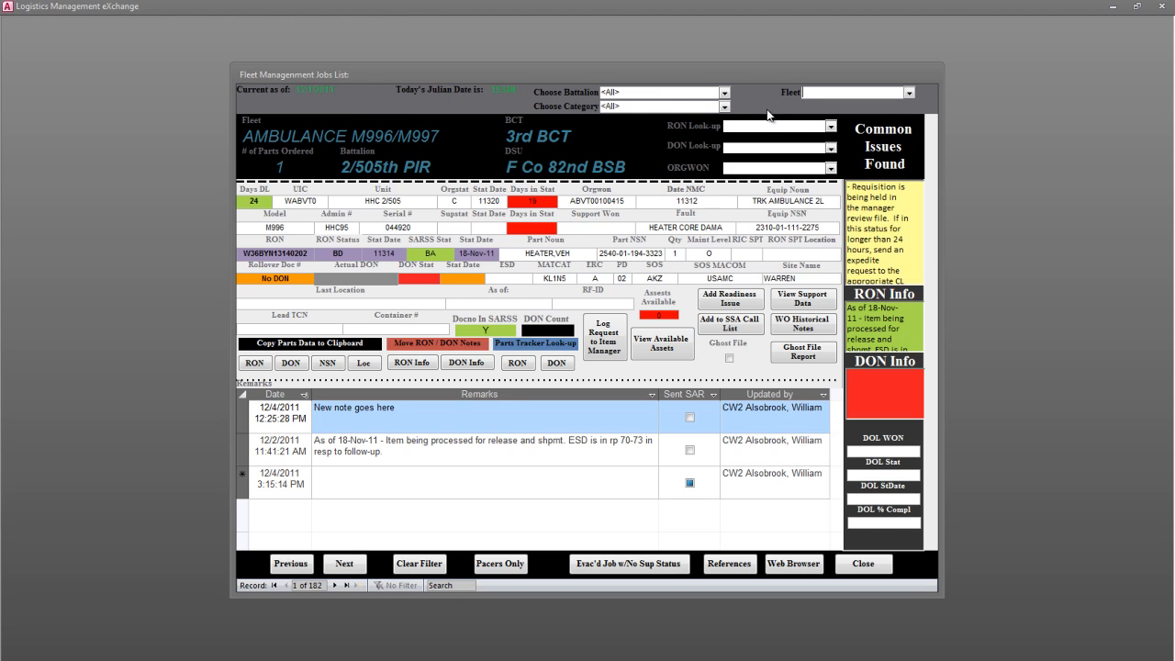
pyautogui.click(830, 126)
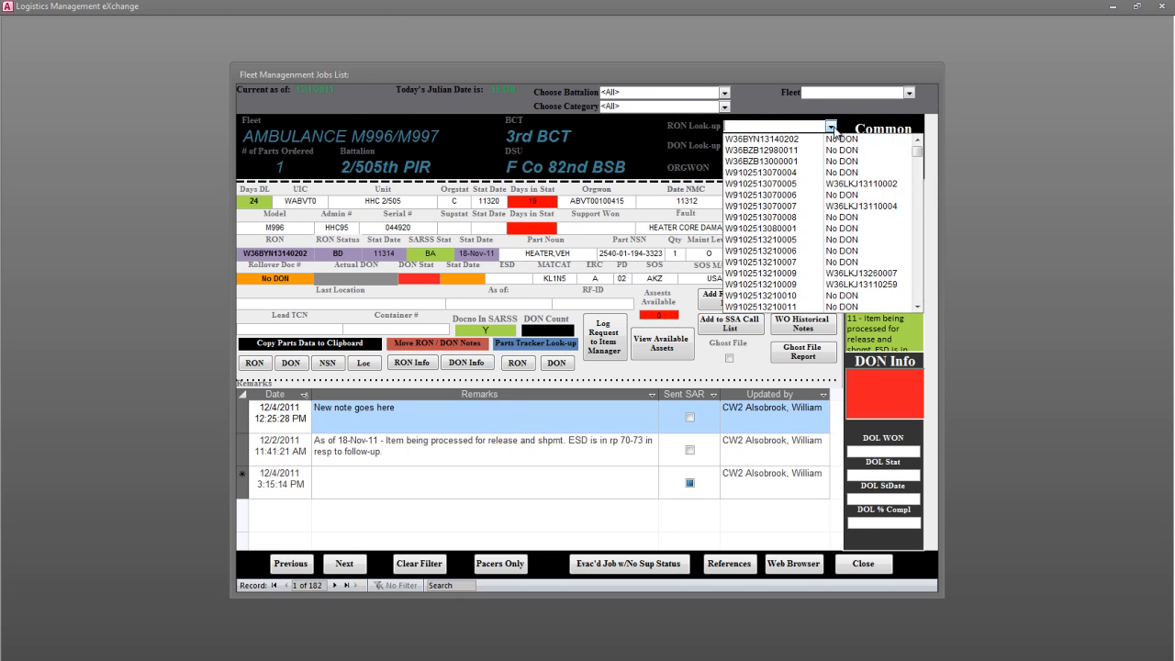
pyautogui.click(832, 128)
pyautogui.click(830, 147)
pyautogui.click(830, 148)
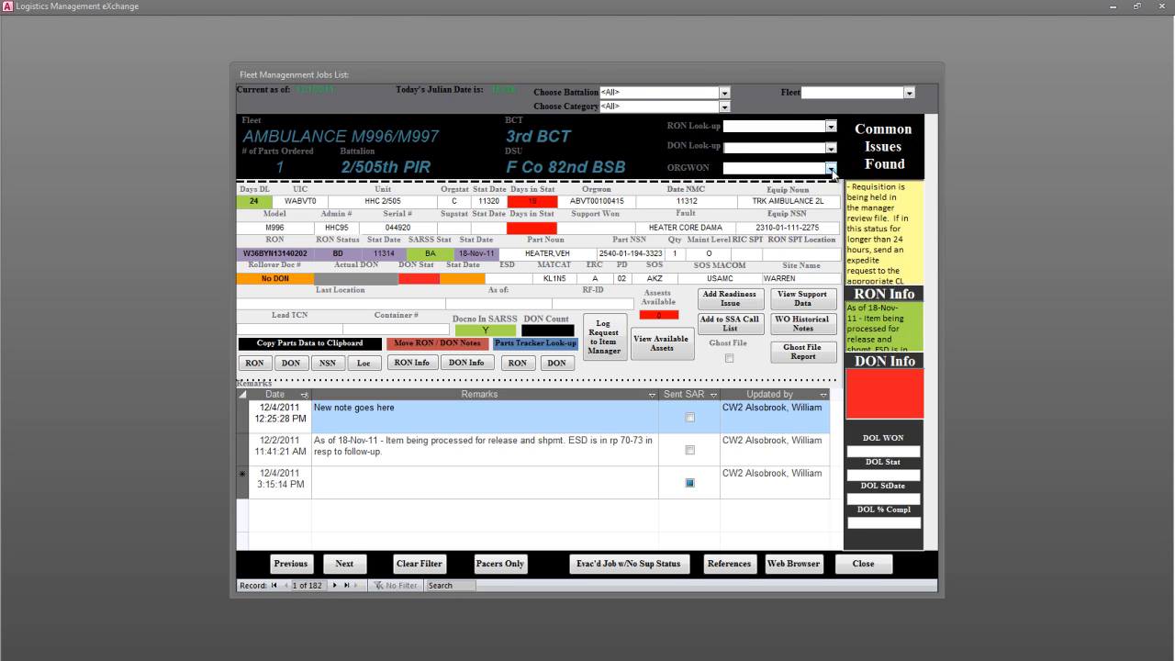
pyautogui.click(830, 168)
pyautogui.click(830, 168)
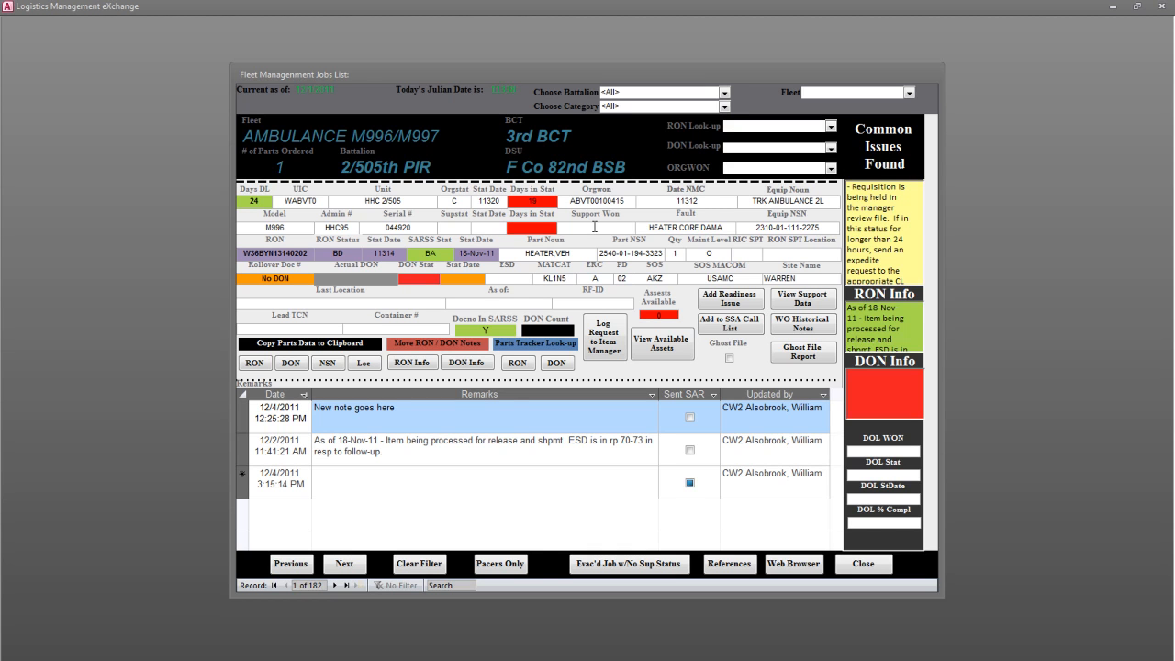
# - View the definition of the Orgstat code and convert its Julian status date to a calendar date
pyautogui.click(457, 202)
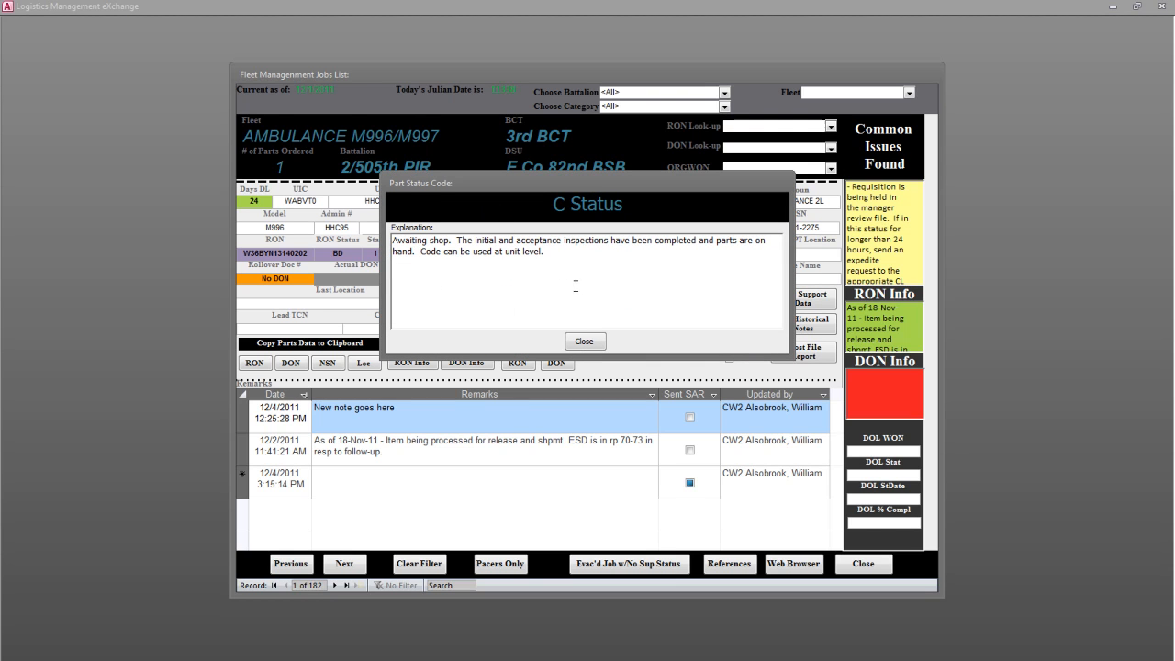
pyautogui.click(578, 342)
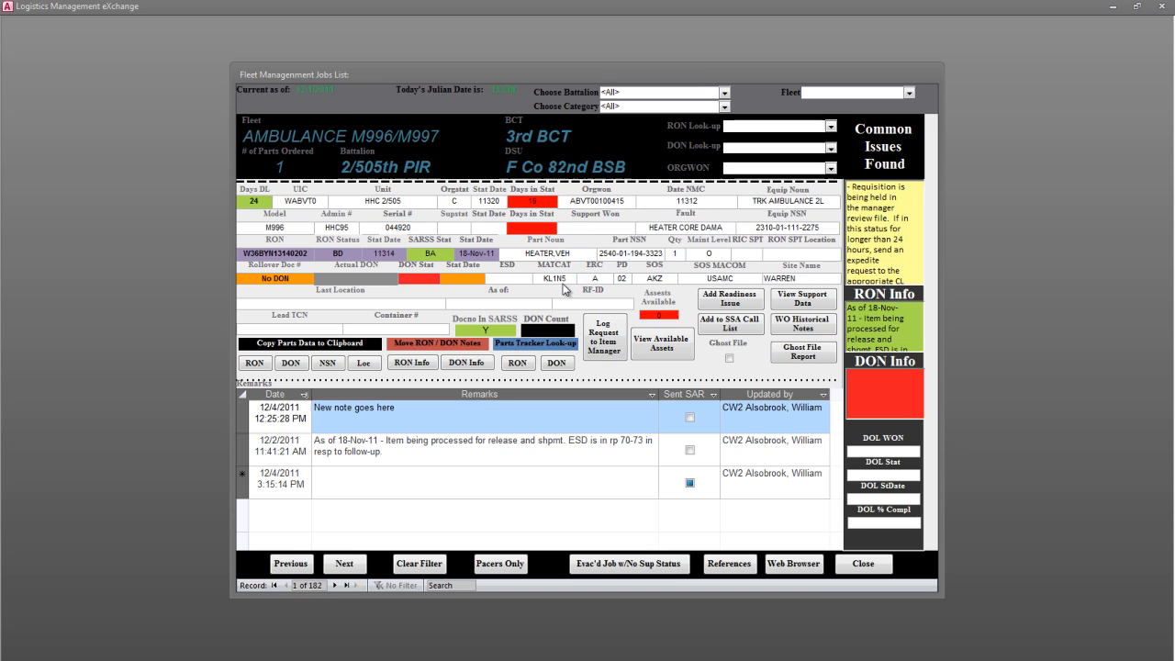
pyautogui.doubleClick(498, 200)
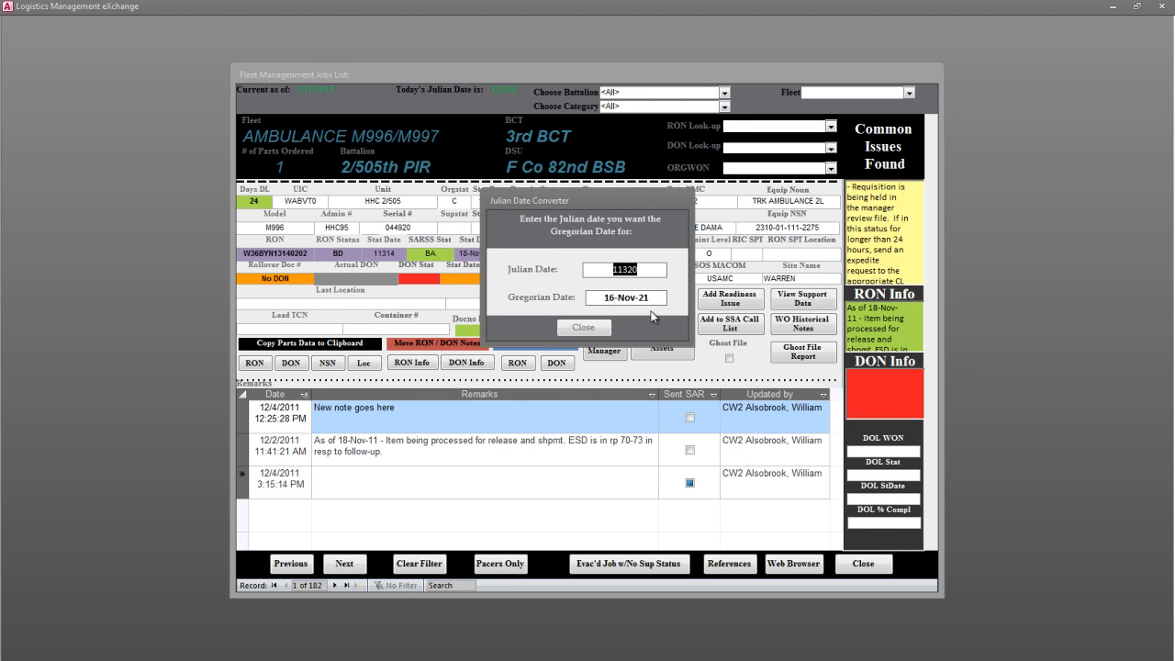
pyautogui.click(595, 327)
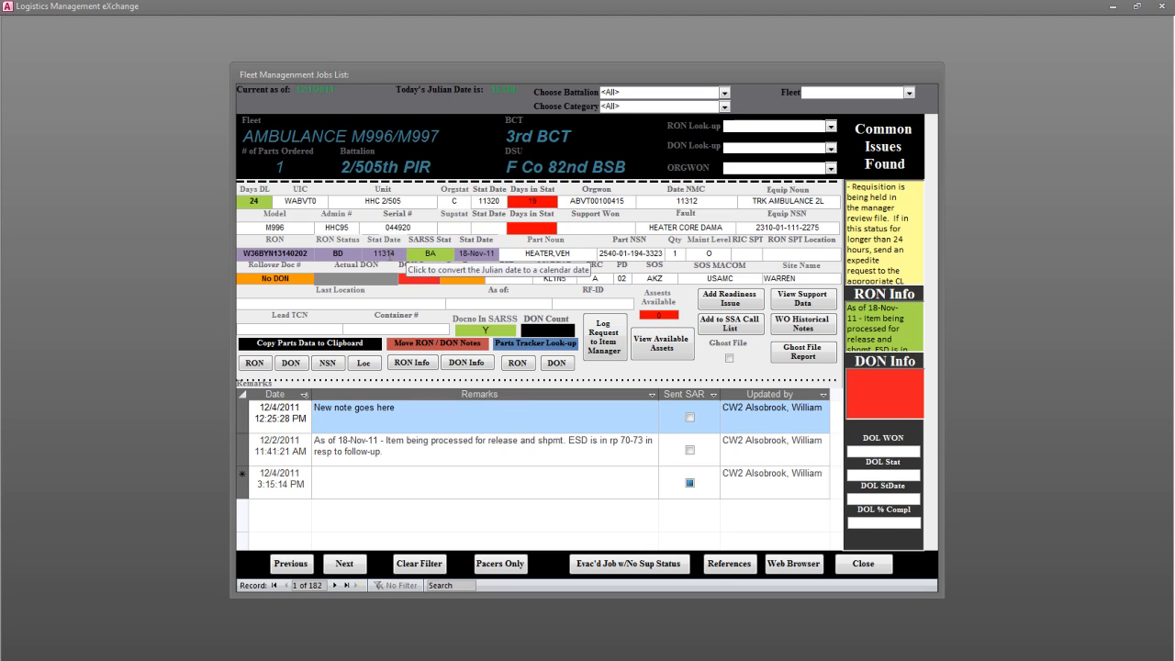
# - Convert the RON's Julian status date to a calendar date and view the definition of the SARSS status code
pyautogui.click(392, 254)
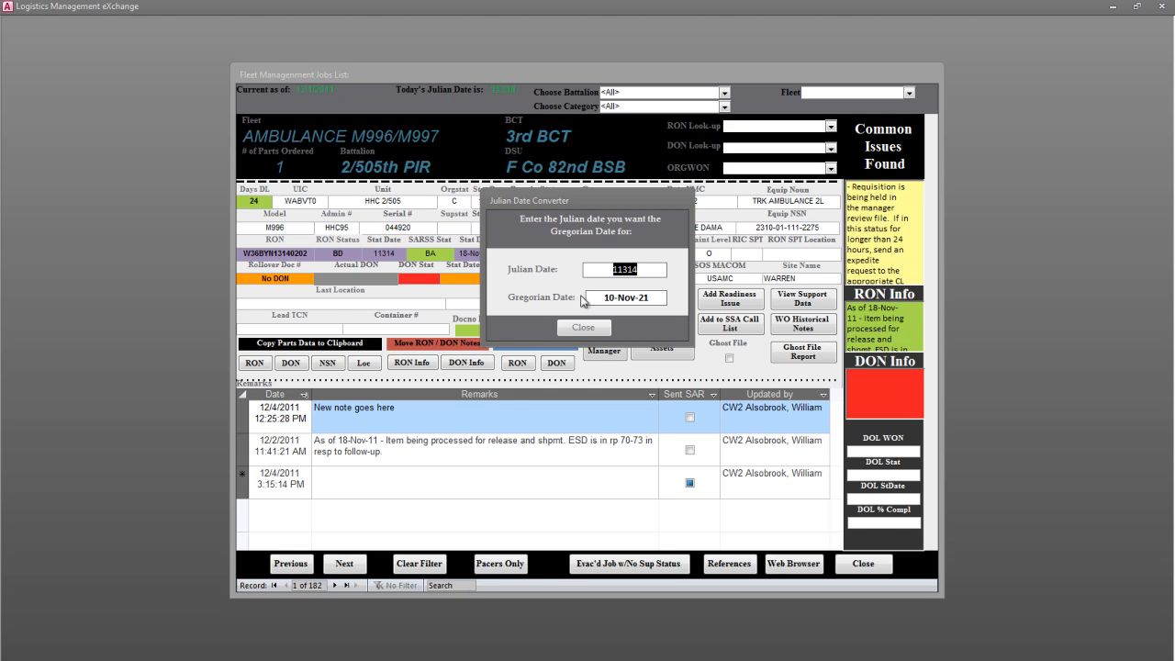
pyautogui.click(594, 328)
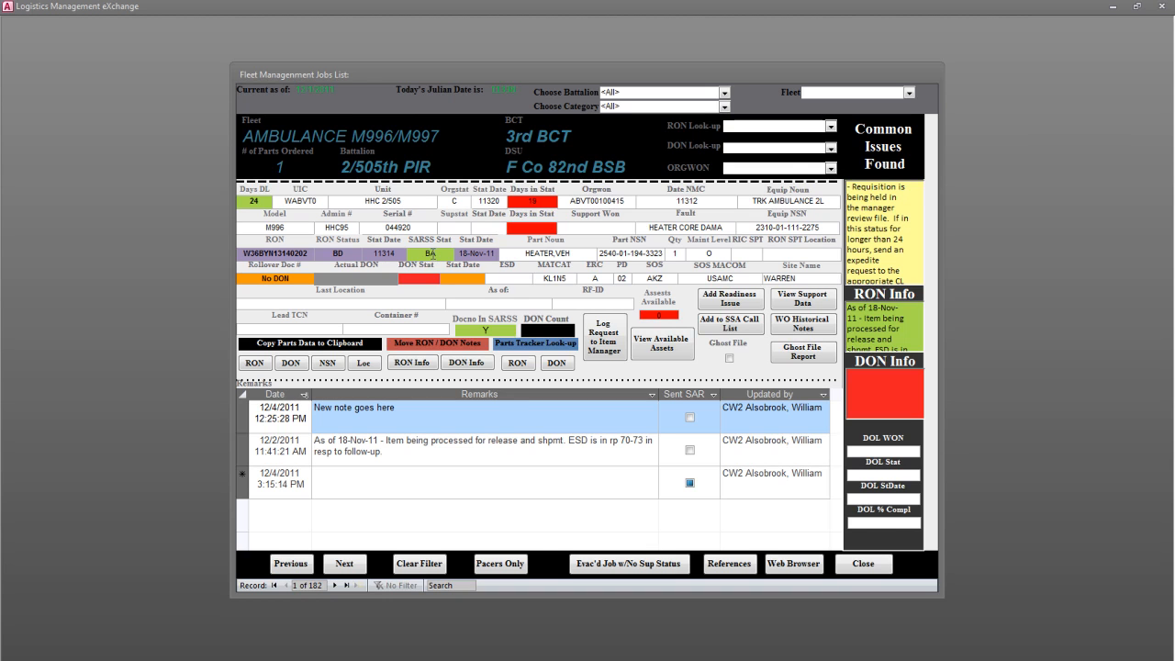
pyautogui.doubleClick(431, 254)
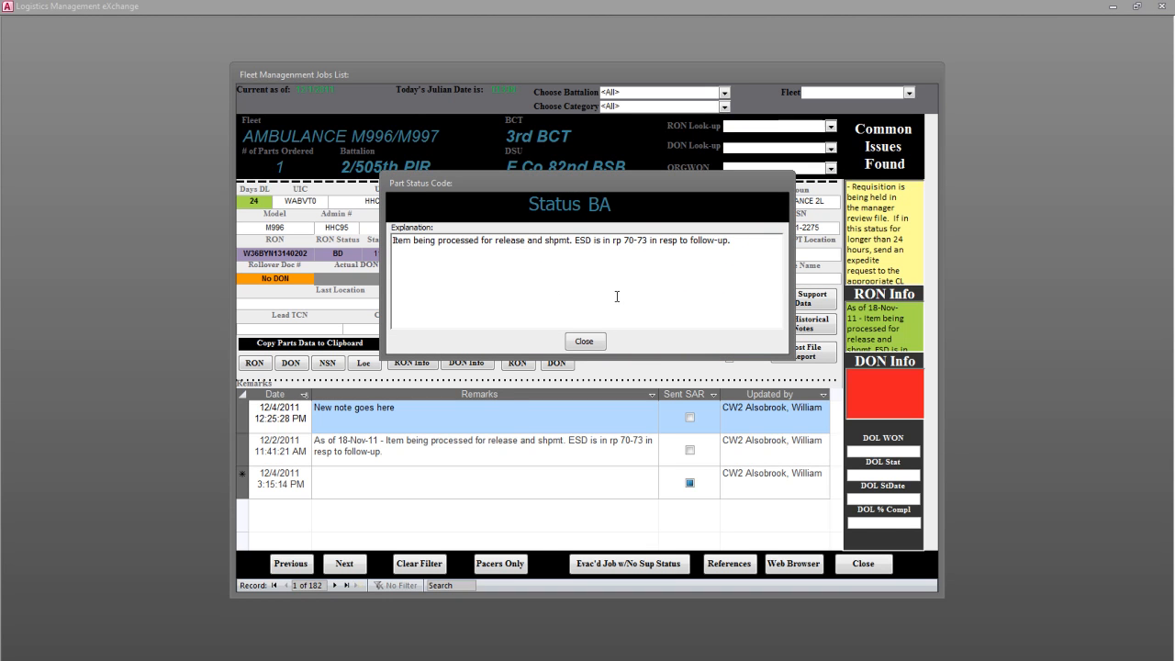
pyautogui.click(585, 339)
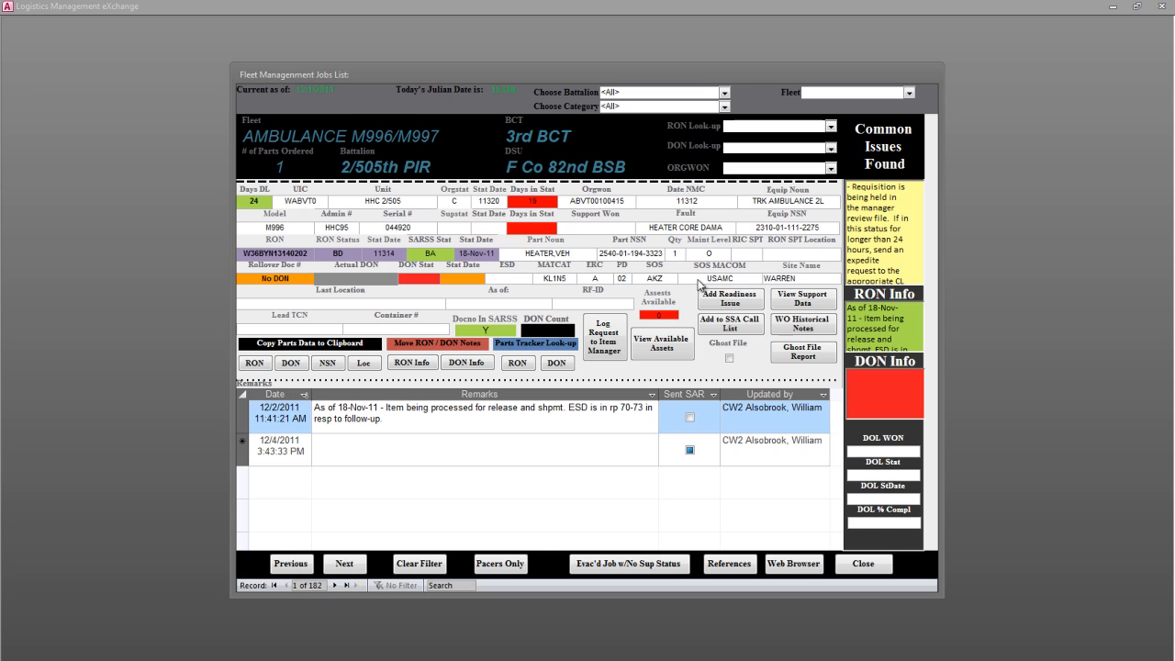
# - Generate a logistics request e-mail for the HEATER,VEH part to a listed item manager and close the message unsent
pyautogui.click(606, 353)
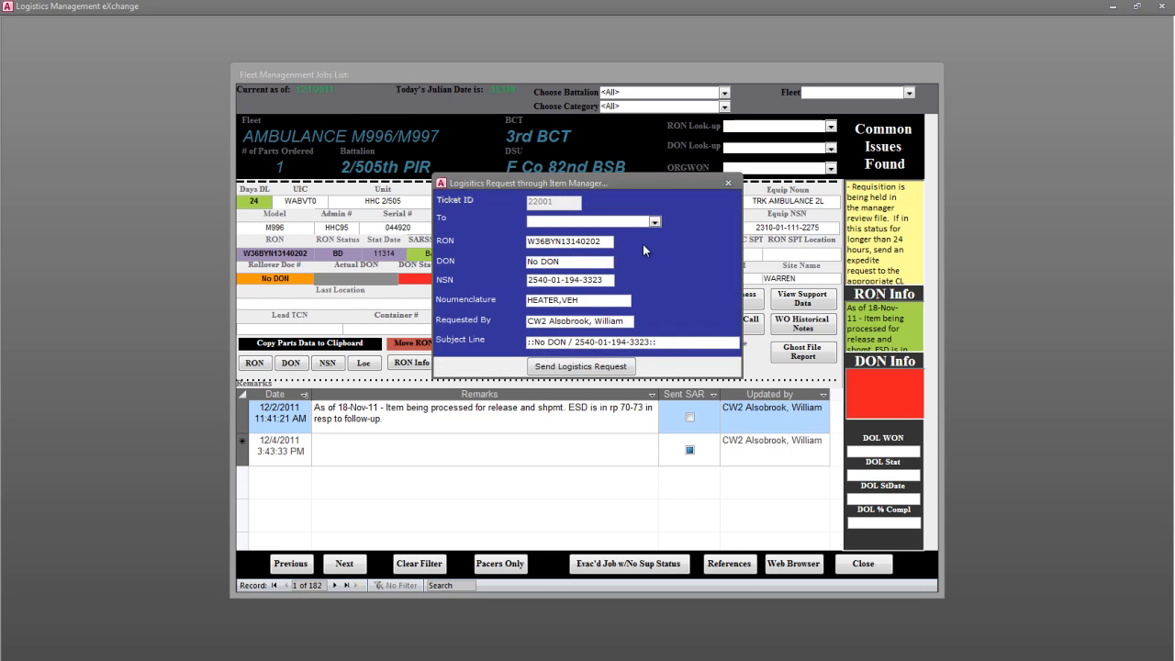
pyautogui.click(654, 224)
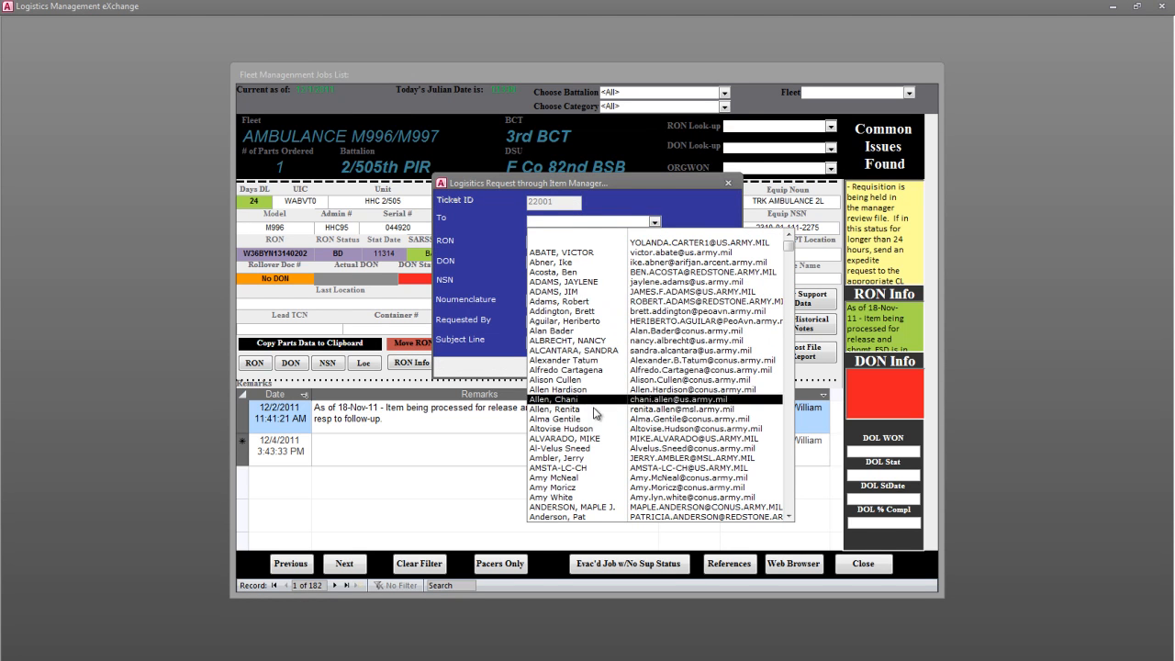
pyautogui.click(589, 448)
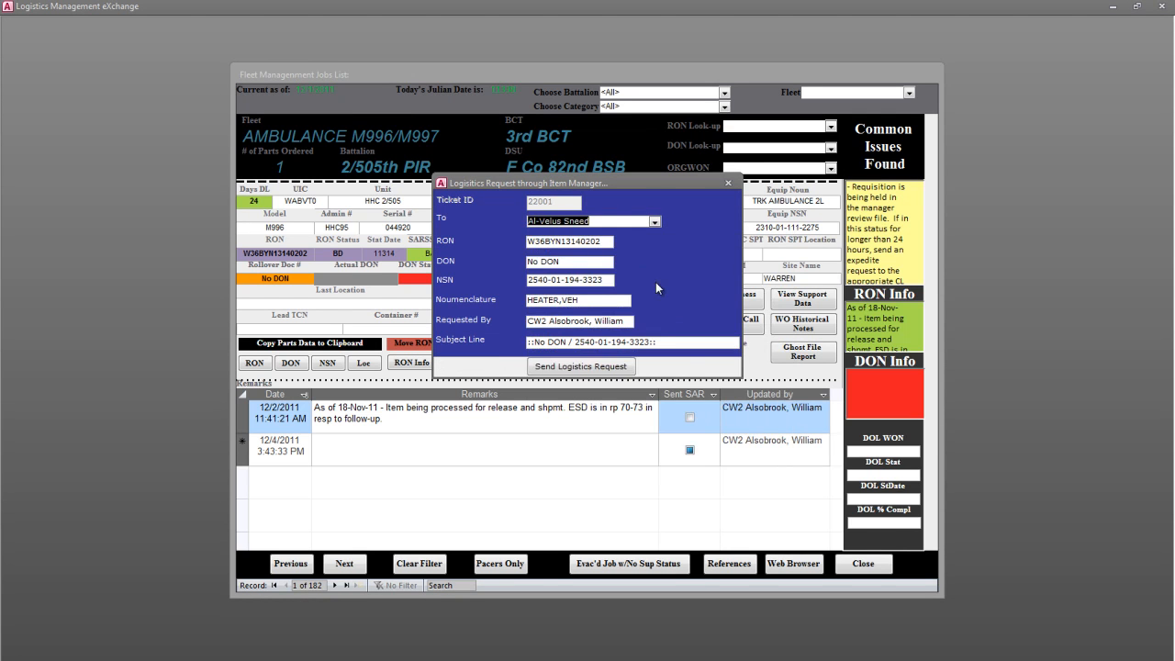
pyautogui.click(583, 366)
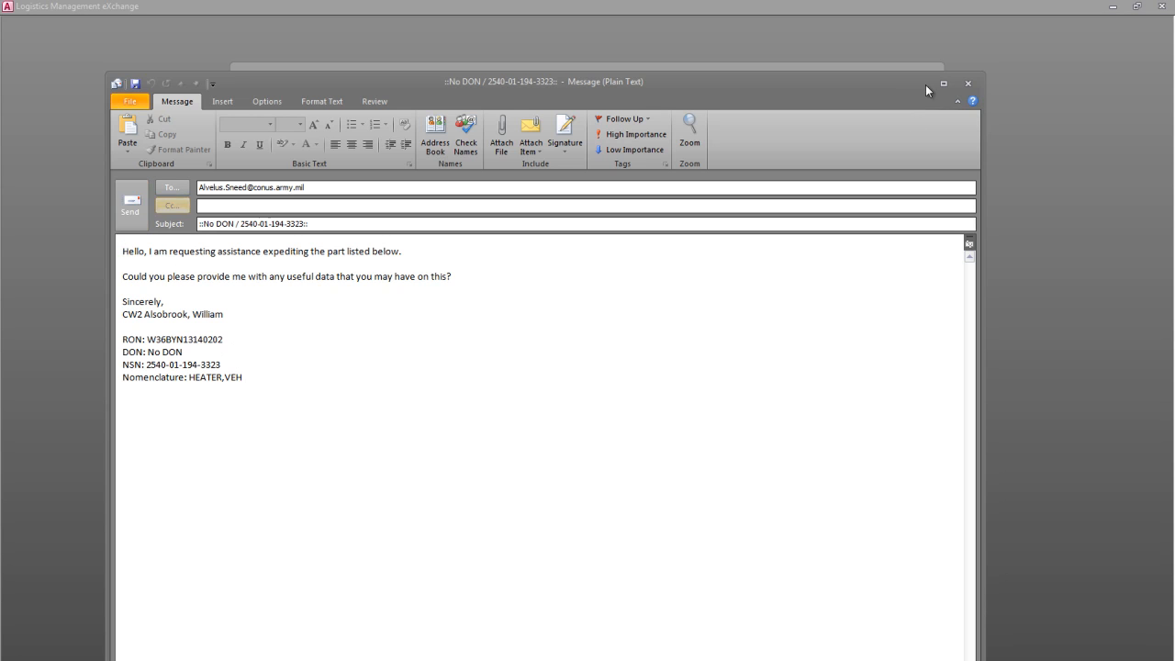
pyautogui.click(968, 84)
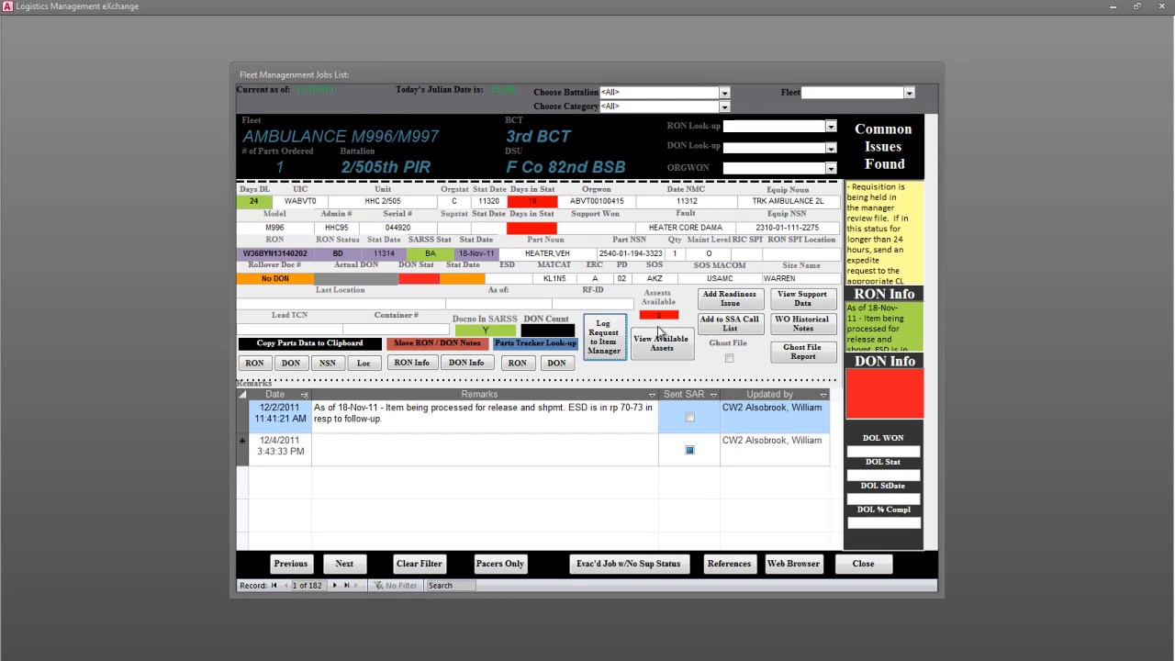
# - Advance to record 11, the 1/319th FA FMTV job, and review the assets available for its SEAL,PLAIN part
pyautogui.click(353, 566)
pyautogui.click(352, 566)
pyautogui.click(351, 564)
pyautogui.click(352, 564)
pyautogui.click(350, 563)
pyautogui.click(349, 562)
pyautogui.click(349, 562)
pyautogui.click(350, 563)
pyautogui.click(348, 563)
pyautogui.click(349, 563)
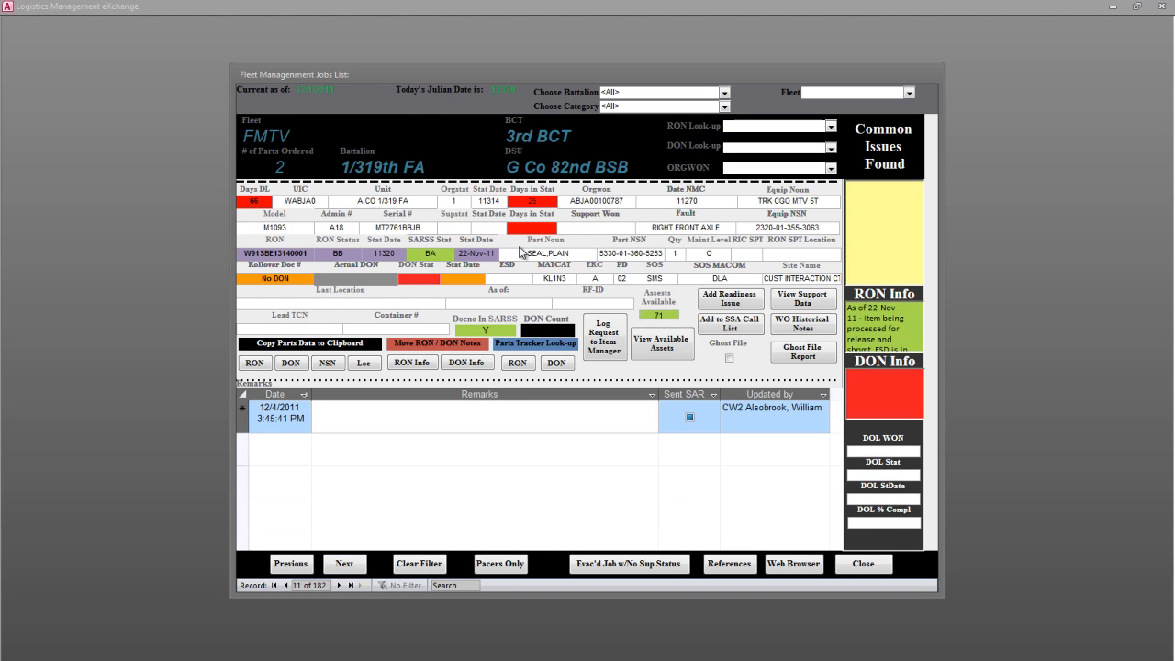
pyautogui.click(682, 358)
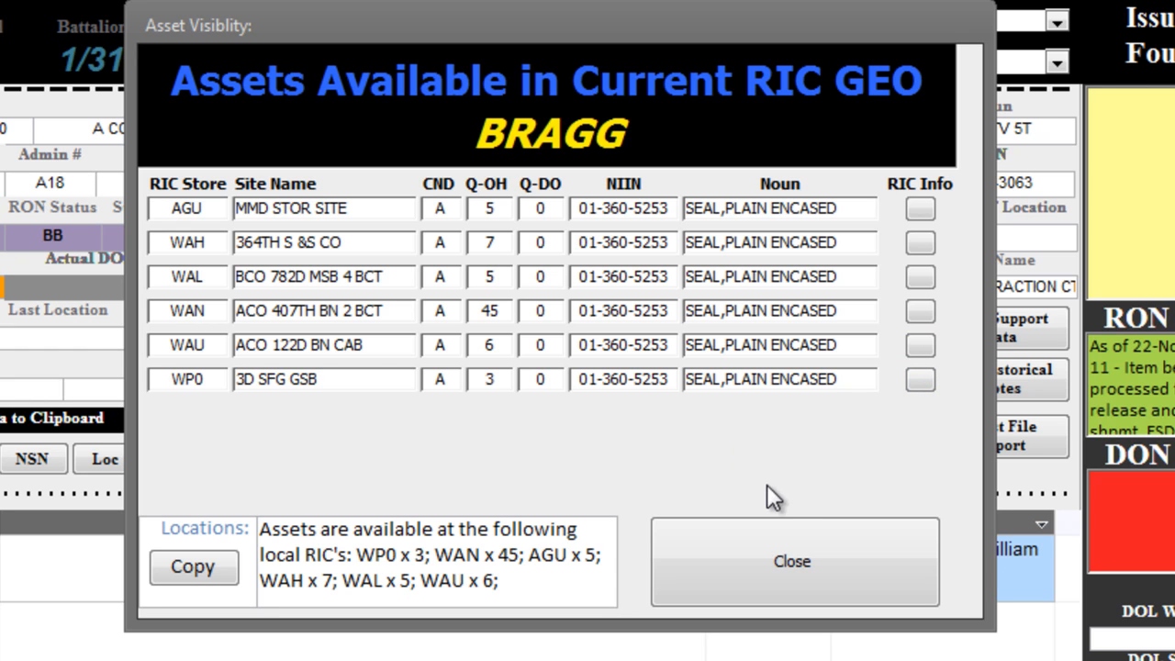
pyautogui.click(779, 551)
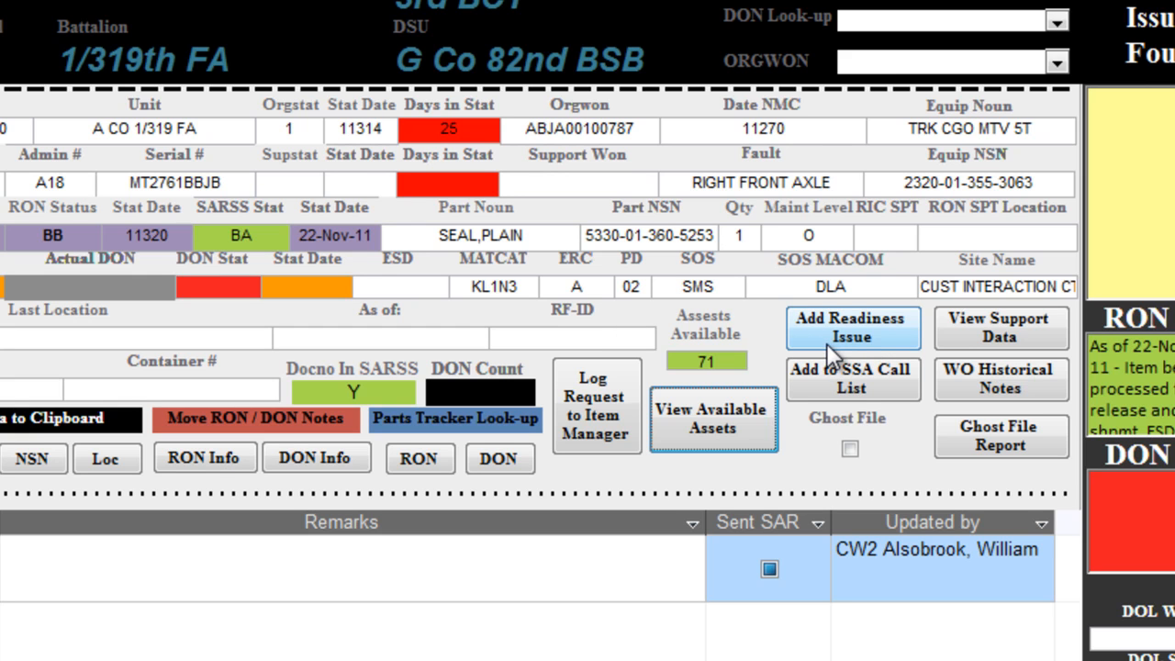
# - Add the current FMTV record to the readiness issues list and to the SSA call list
pyautogui.click(893, 338)
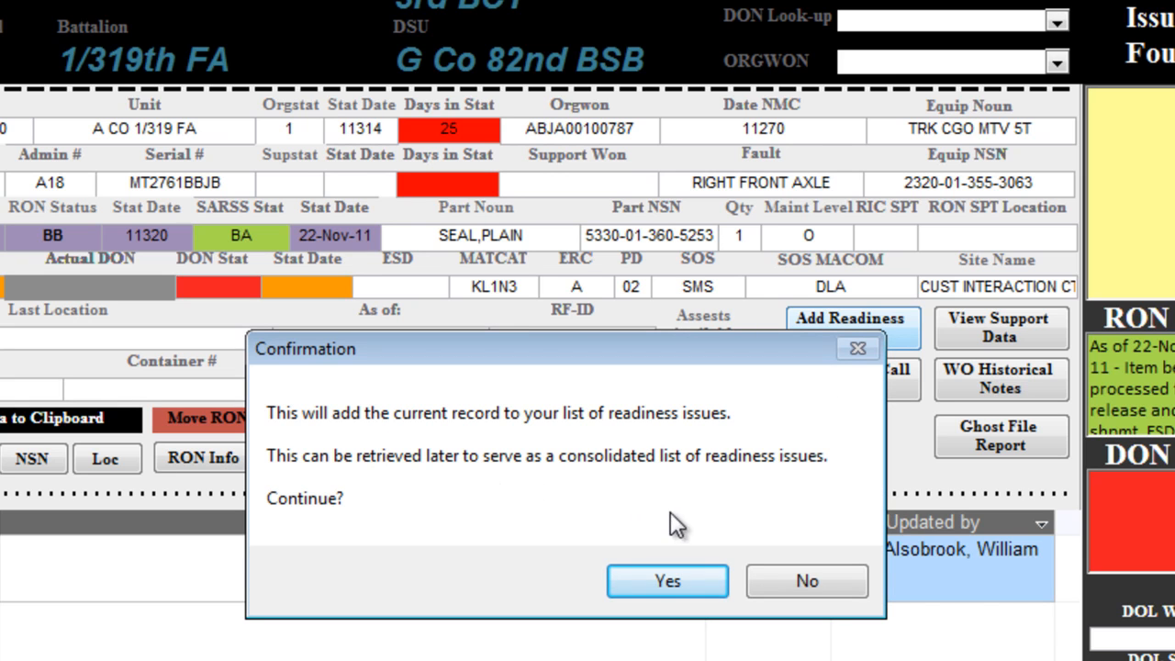
pyautogui.click(677, 582)
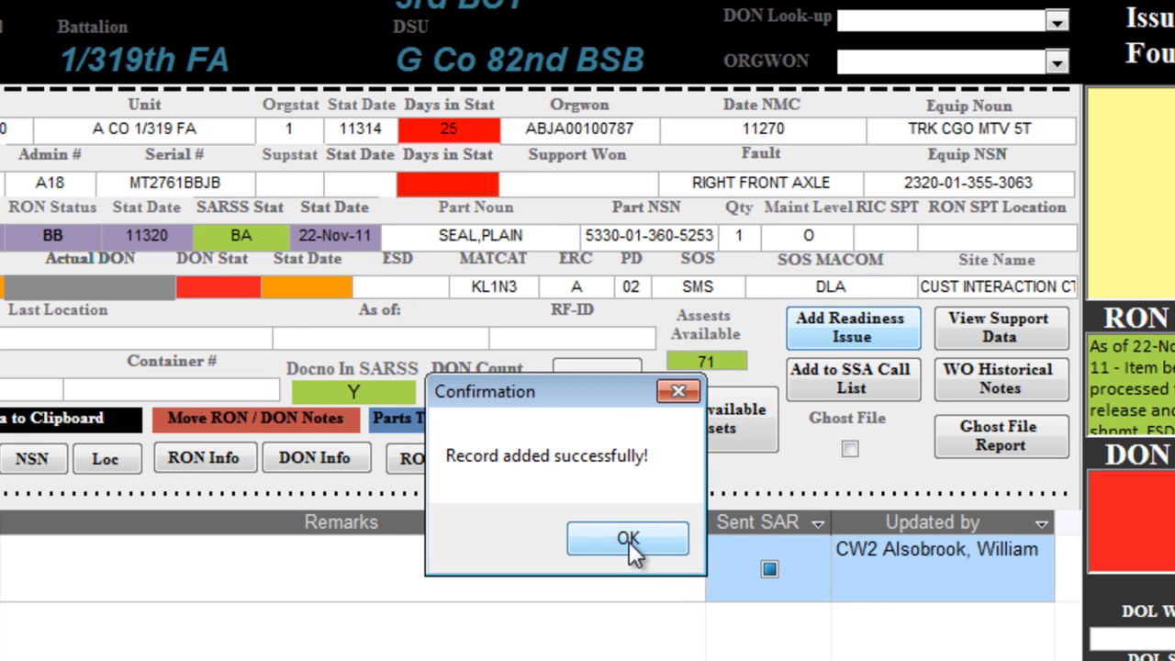
pyautogui.click(629, 540)
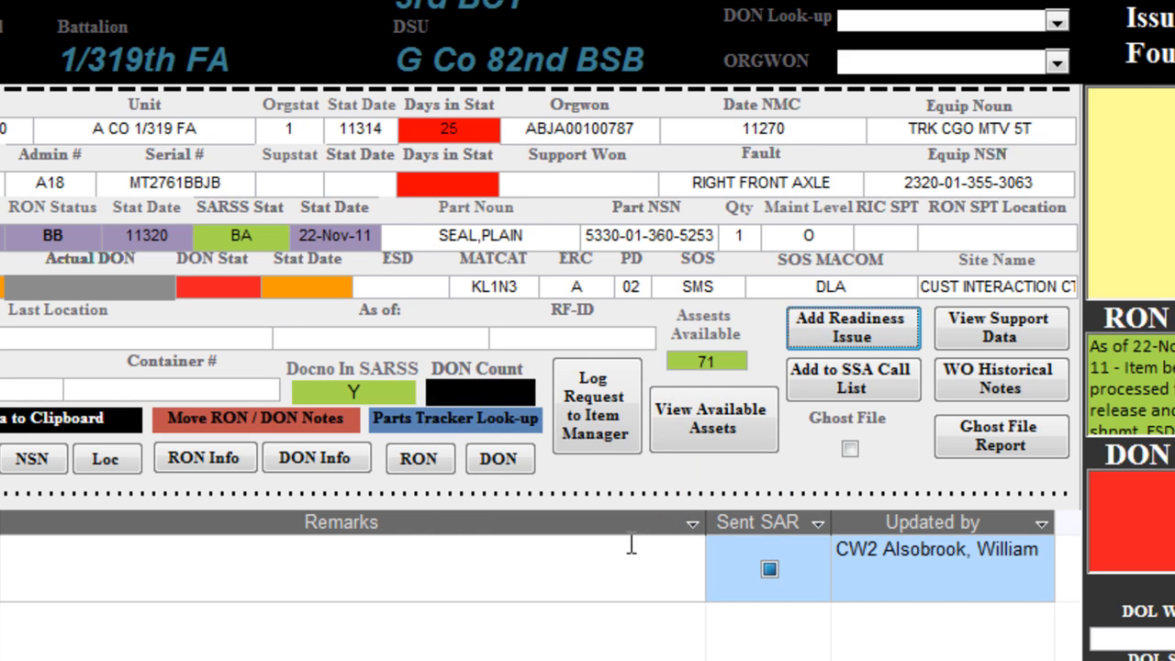
pyautogui.click(883, 384)
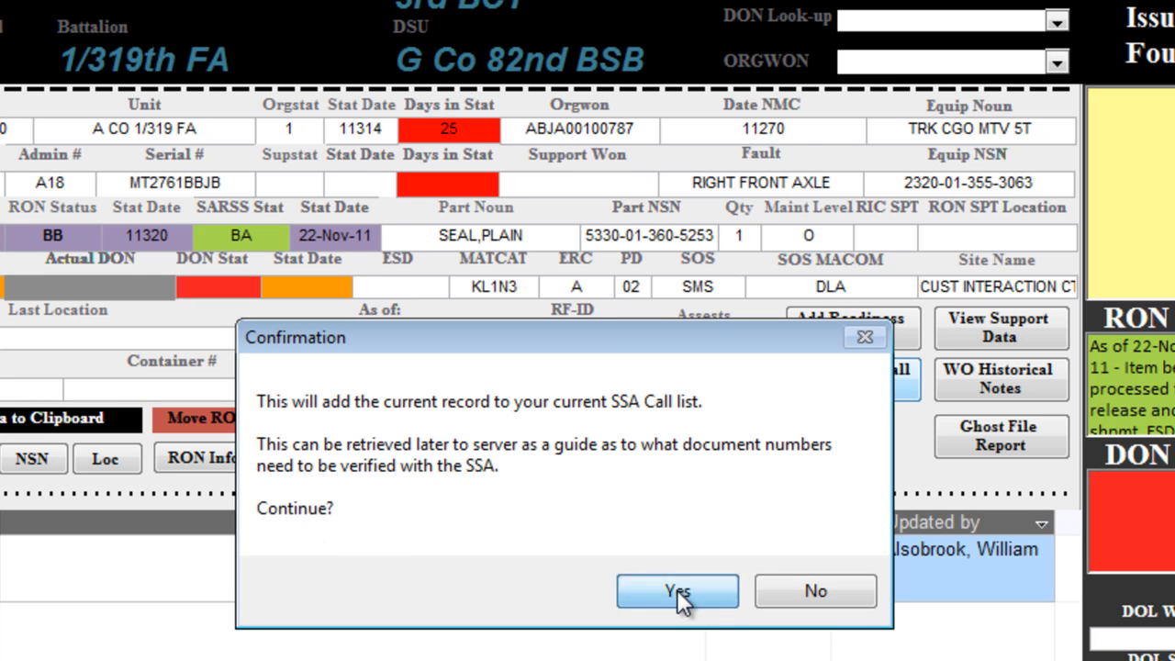
pyautogui.click(678, 594)
pyautogui.click(657, 536)
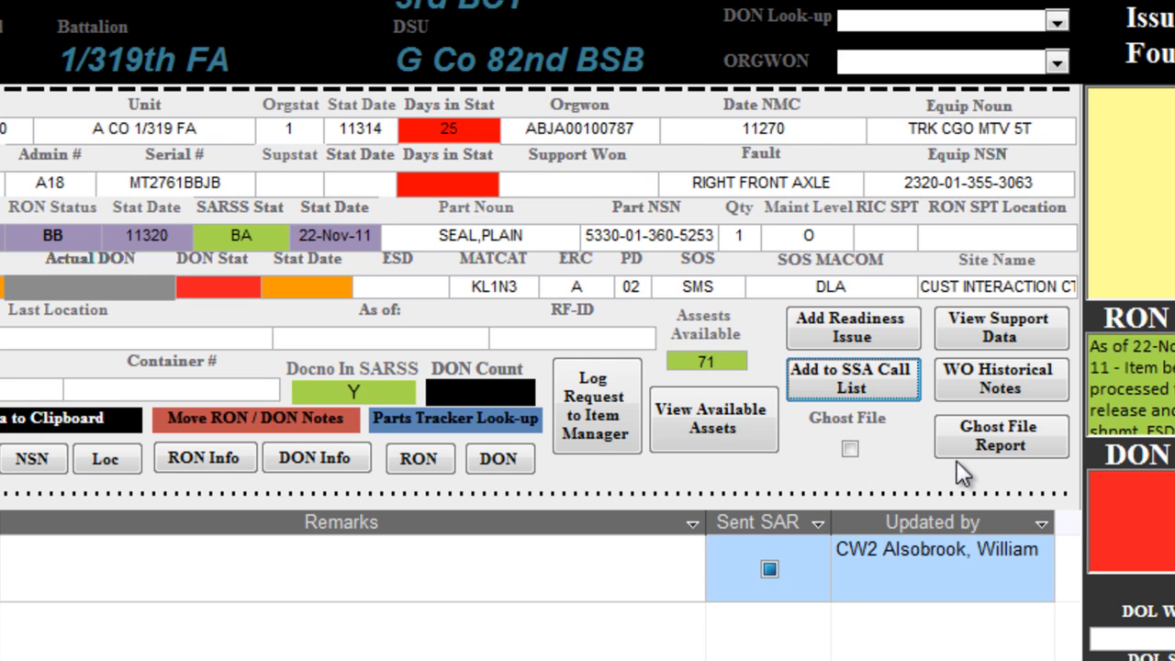
# - View the Ghost File Report and close it
pyautogui.click(1000, 437)
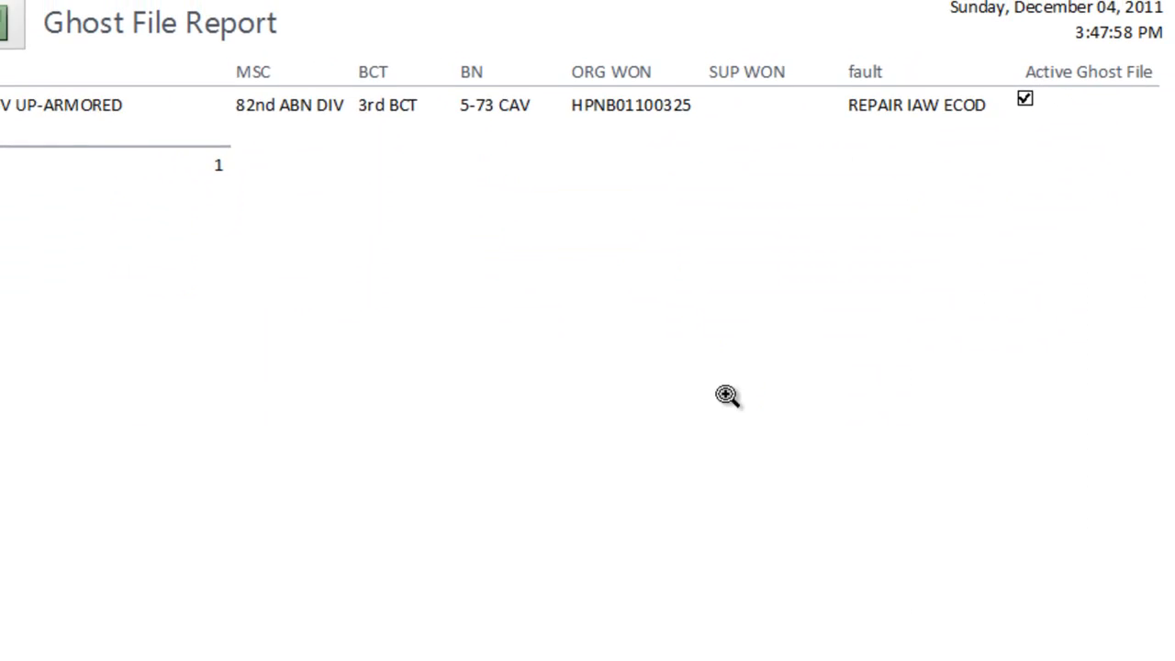
pyautogui.click(726, 395)
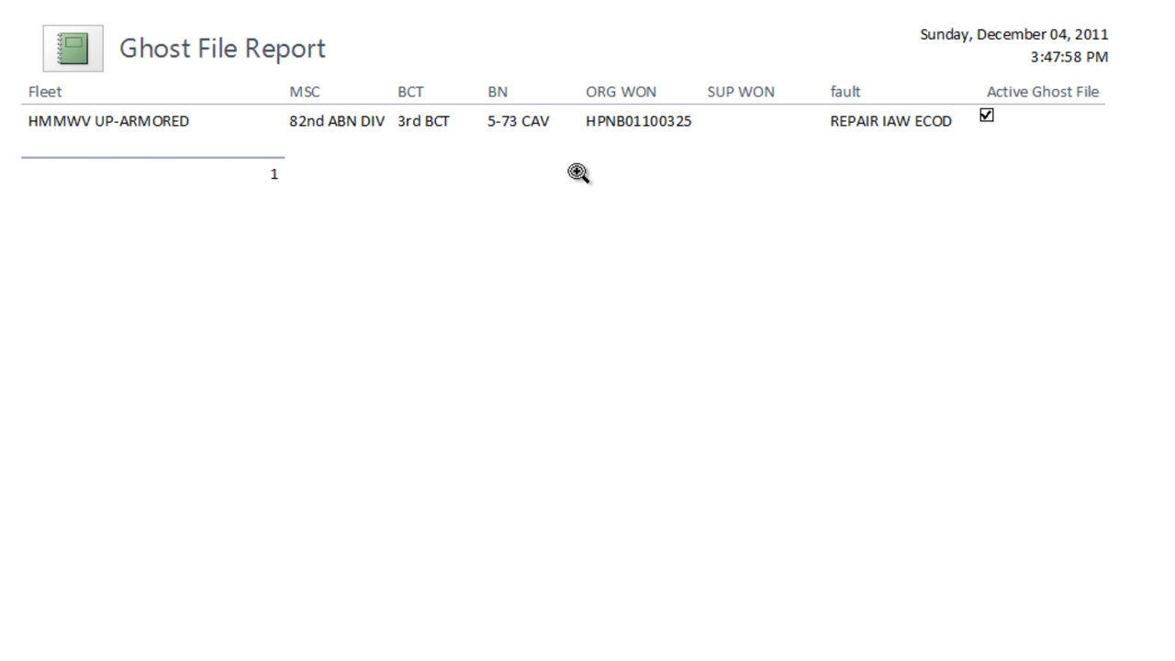
pyautogui.click(720, 2)
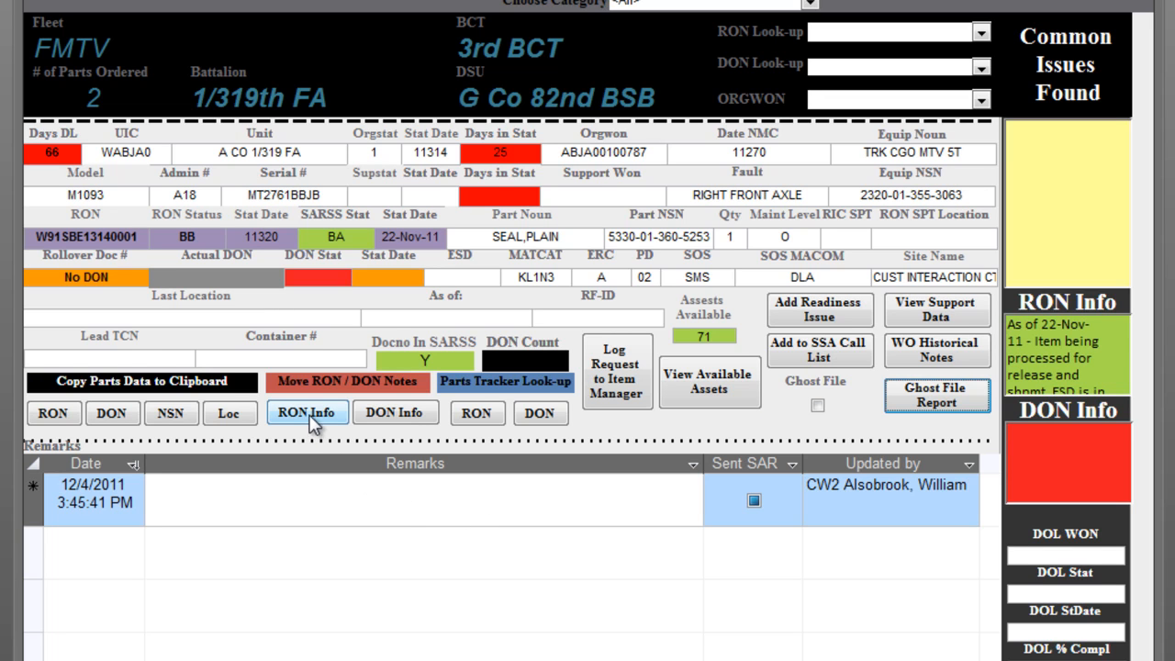
# - Move the RON info into the remarks of the current 1/319th FA FMTV record
pyautogui.click(306, 413)
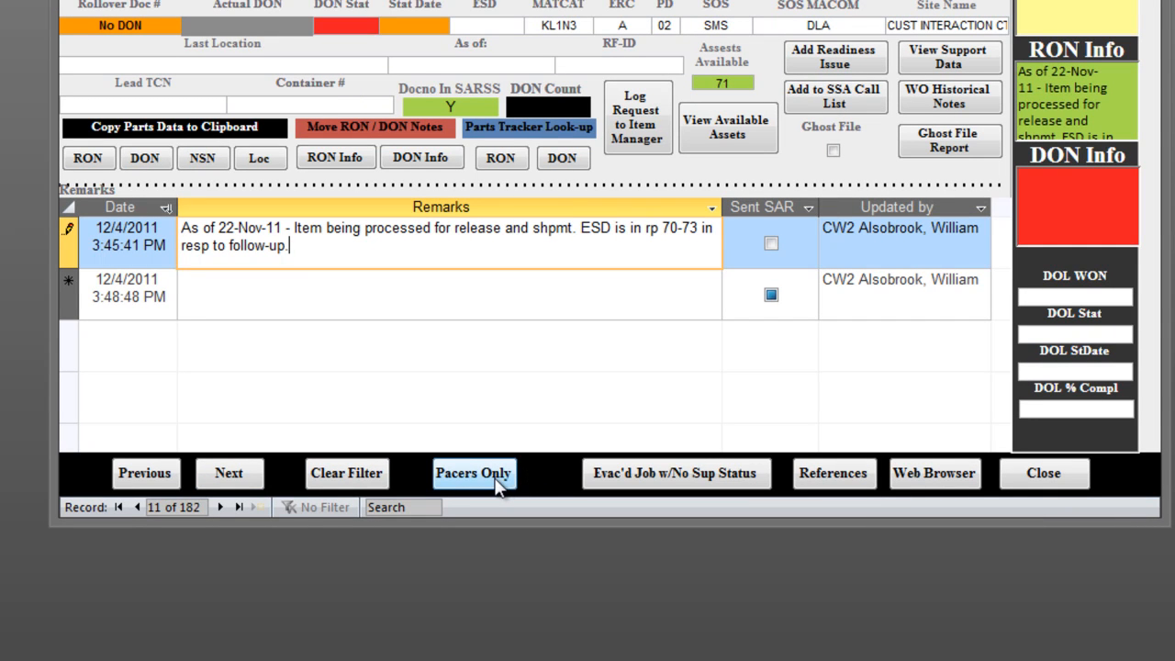
# - Filter the jobs list to pacers only and clear the filter again
pyautogui.click(495, 481)
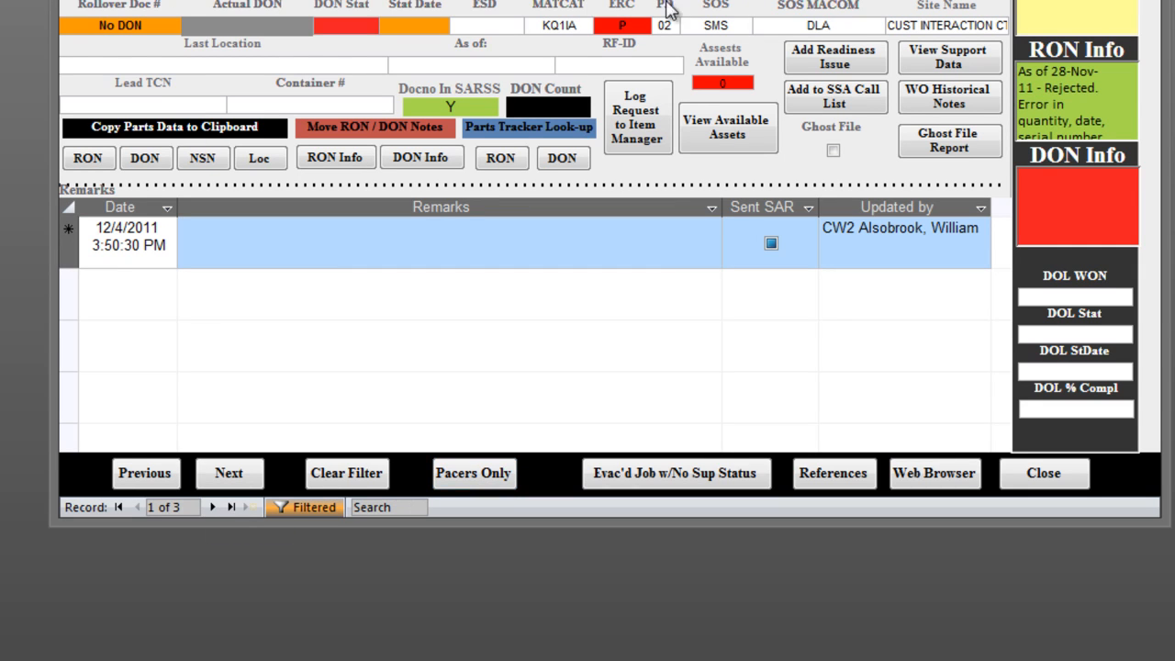
pyautogui.click(349, 475)
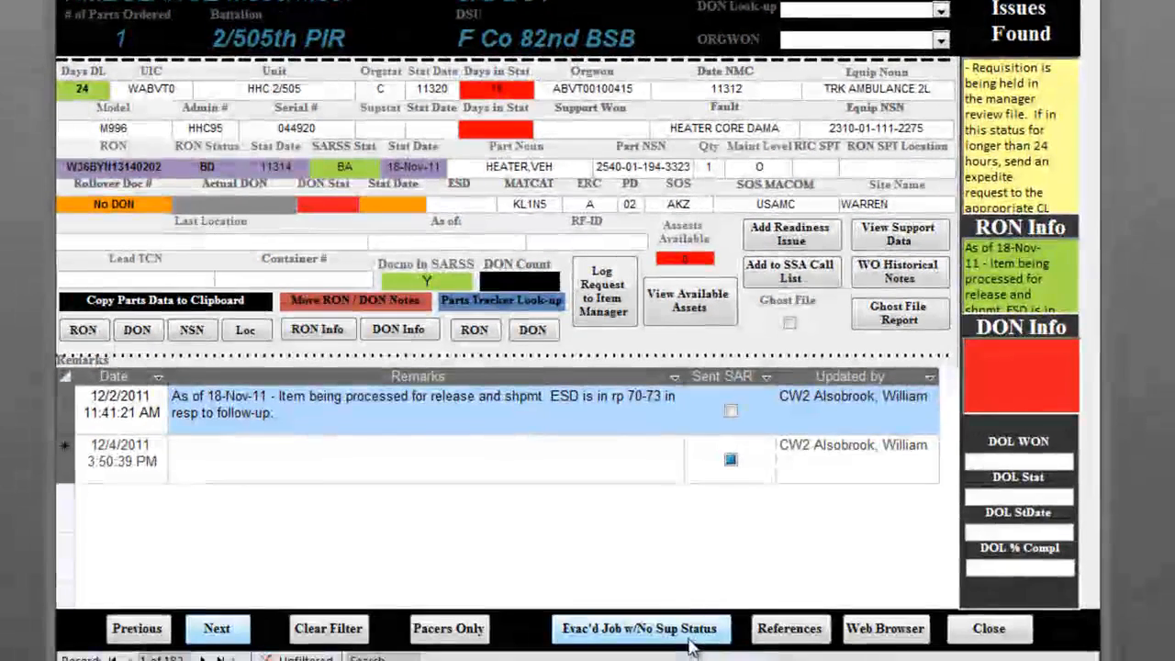
# - Open the references and look up the store details for RIC WAP
pyautogui.click(795, 632)
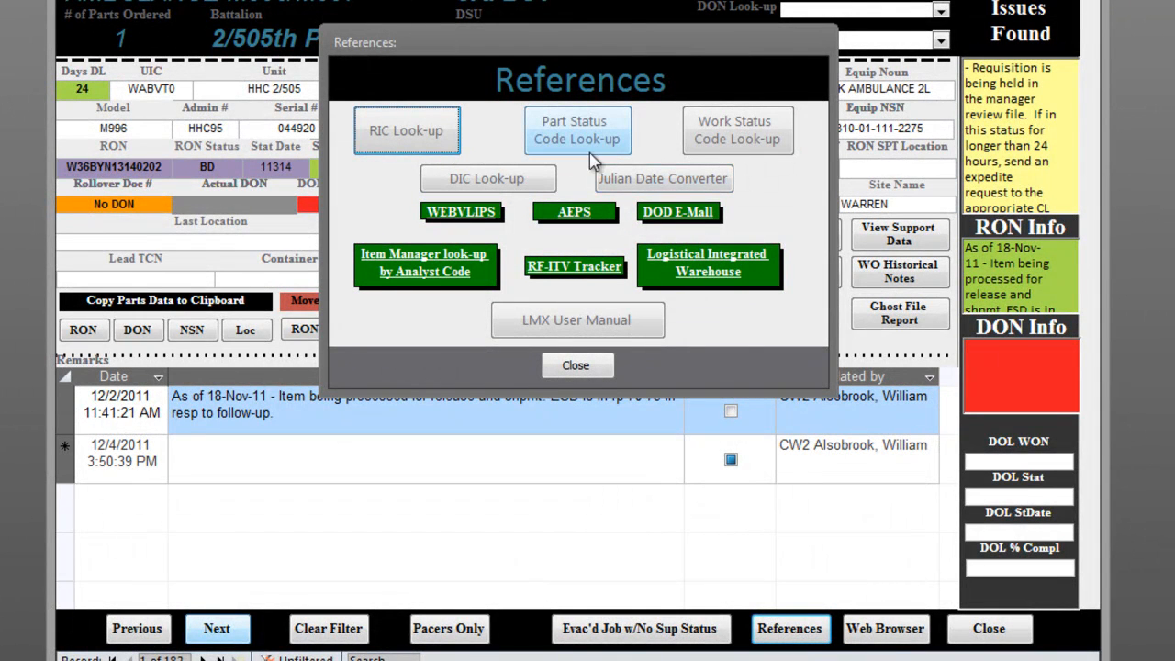
pyautogui.click(427, 147)
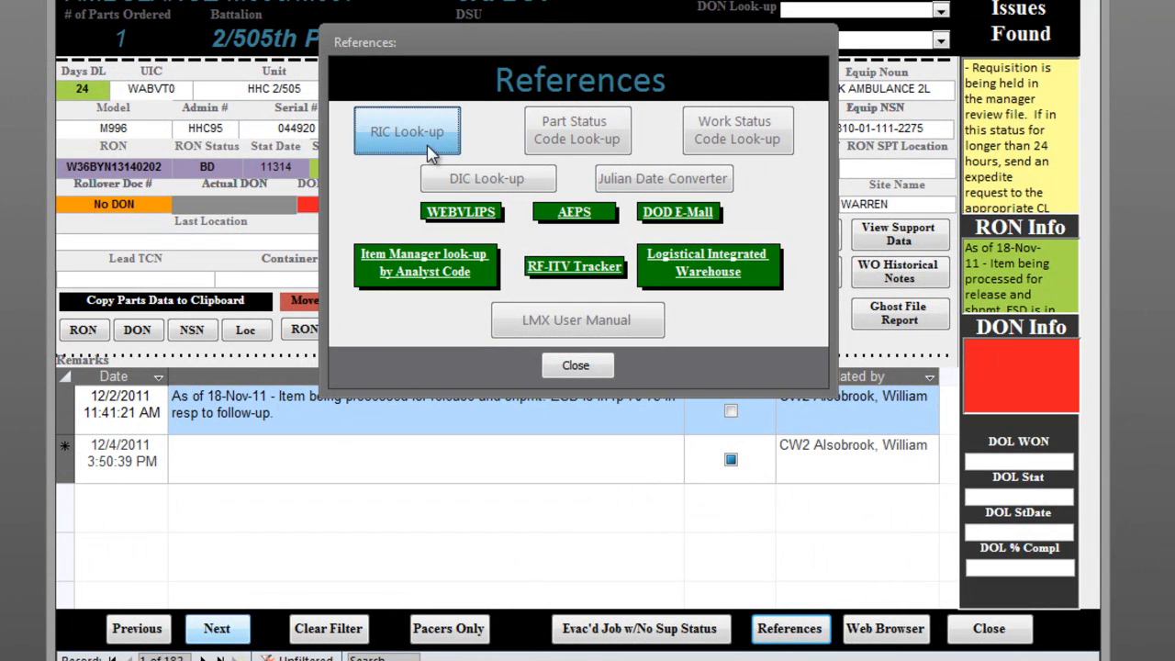
pyautogui.write('wap')
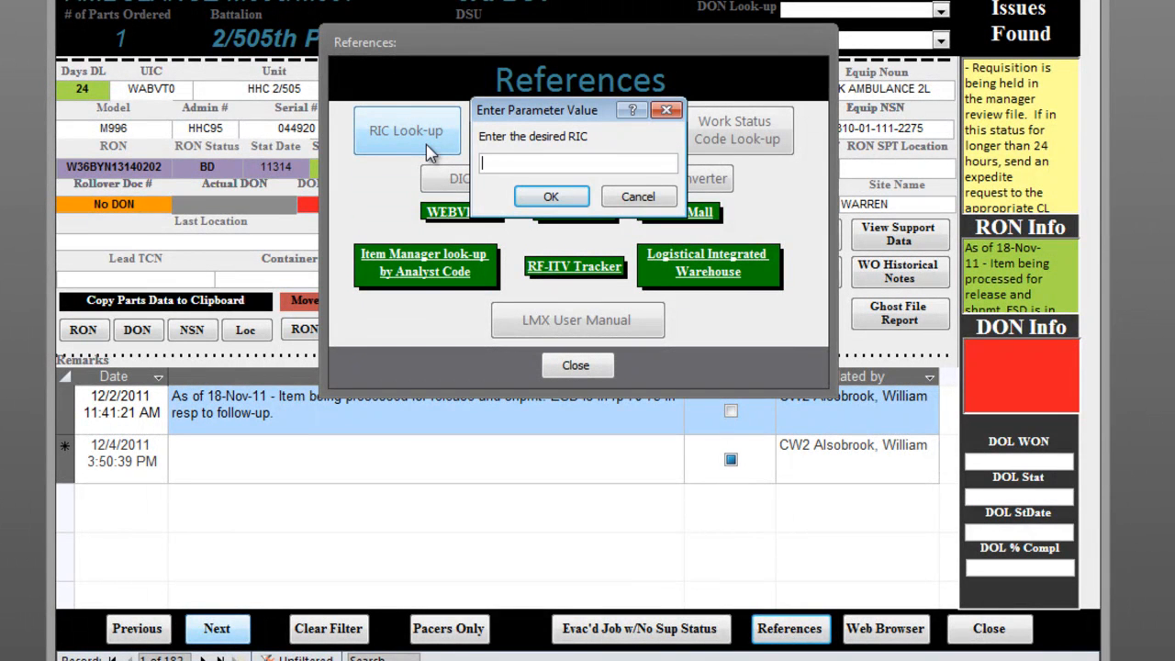
pyautogui.press('Return')
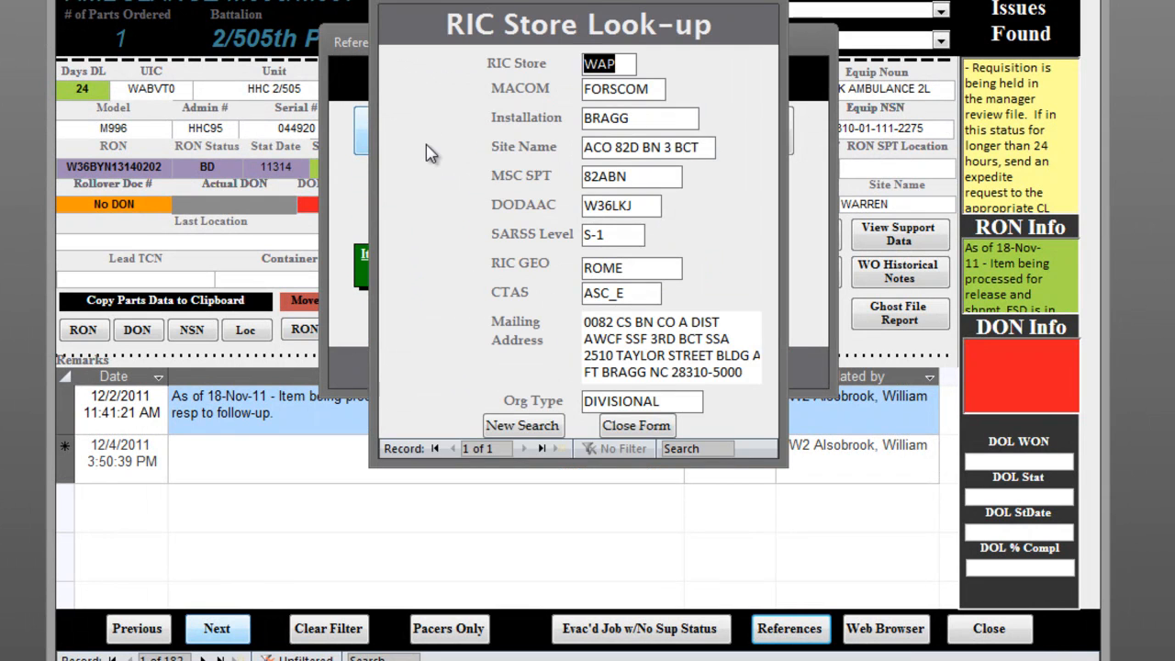
pyautogui.click(633, 426)
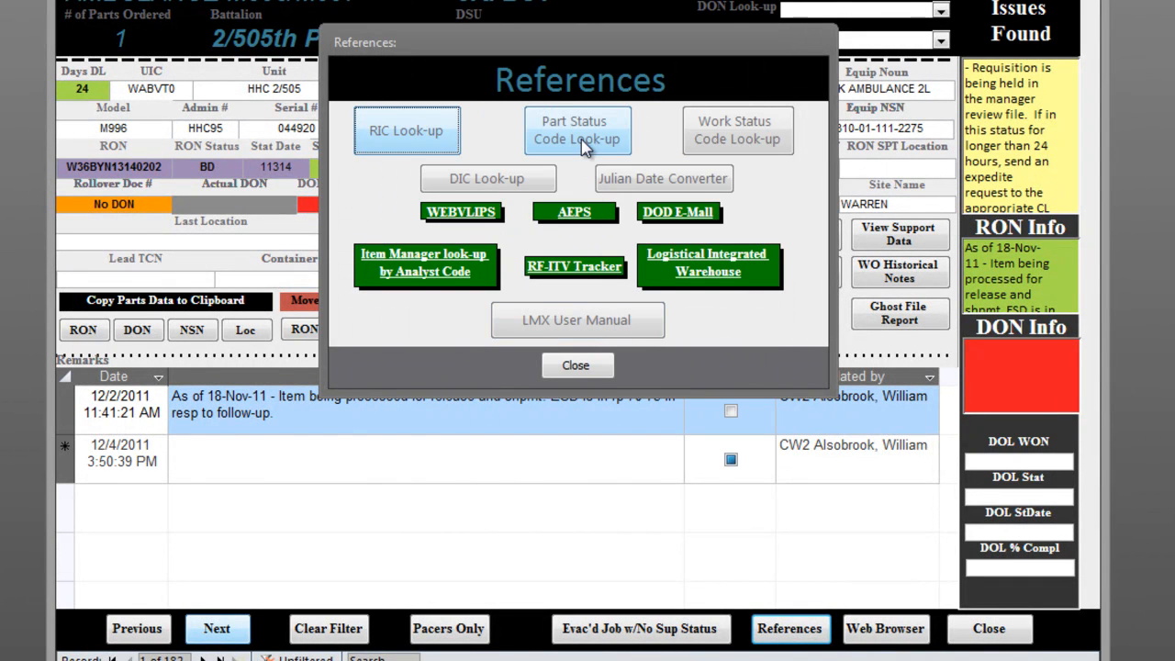
# - Look up the explanations of part status code BB and work status code C in the references
pyautogui.click(584, 147)
pyautogui.write('bb')
pyautogui.press('Return')
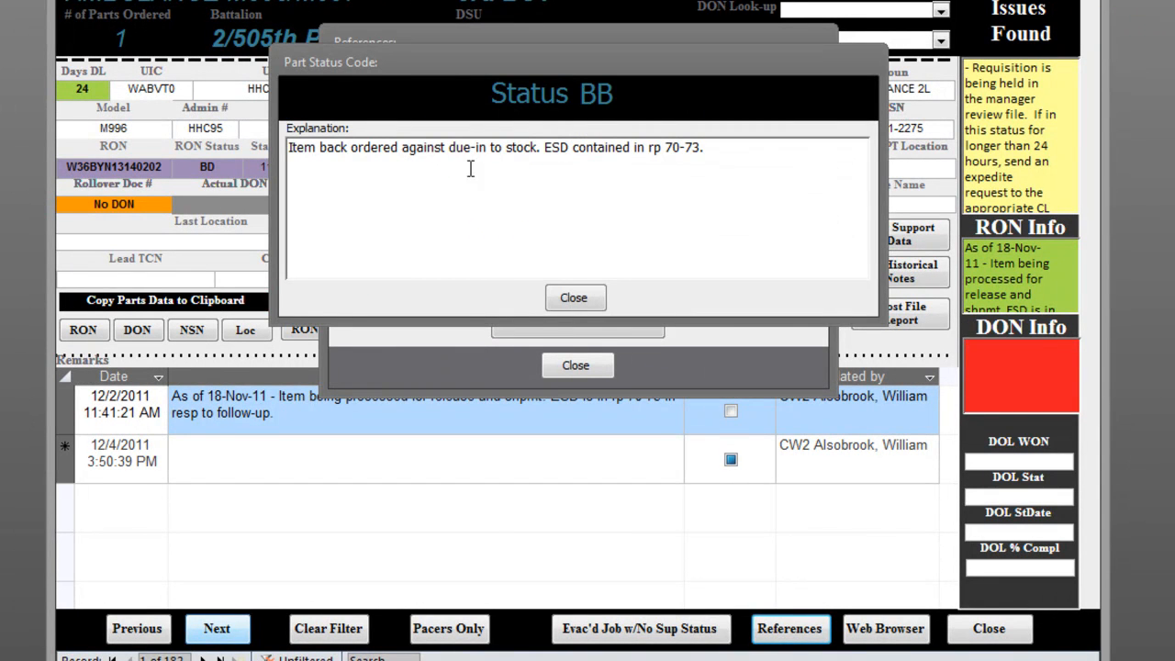
pyautogui.click(568, 301)
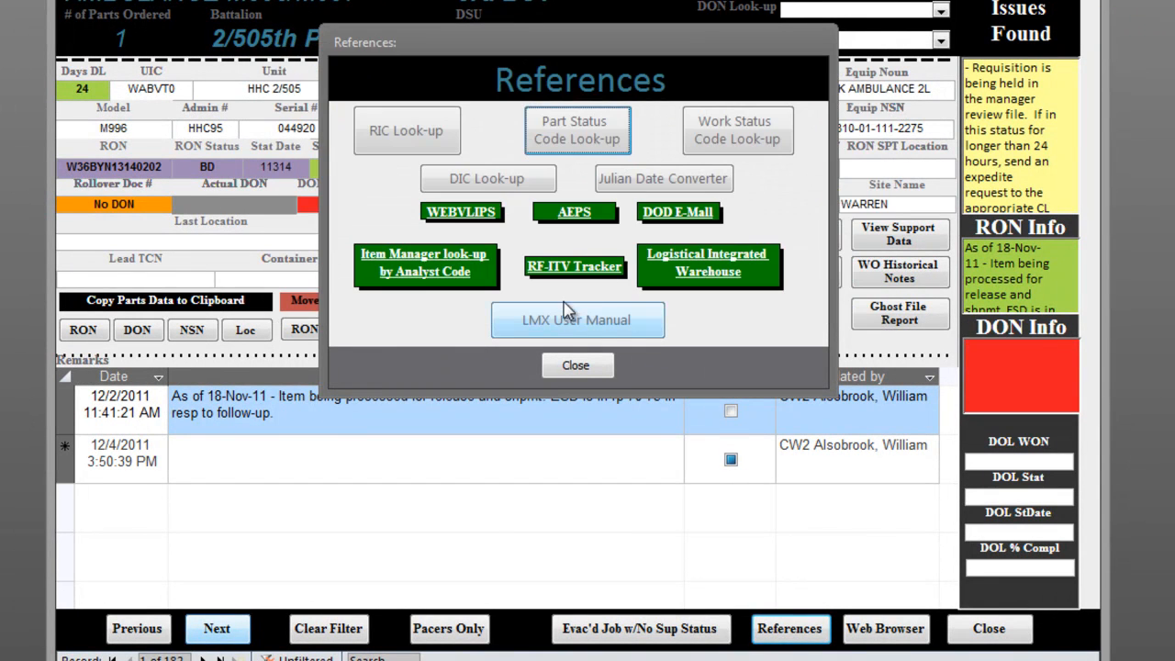
pyautogui.click(748, 145)
pyautogui.press('Return')
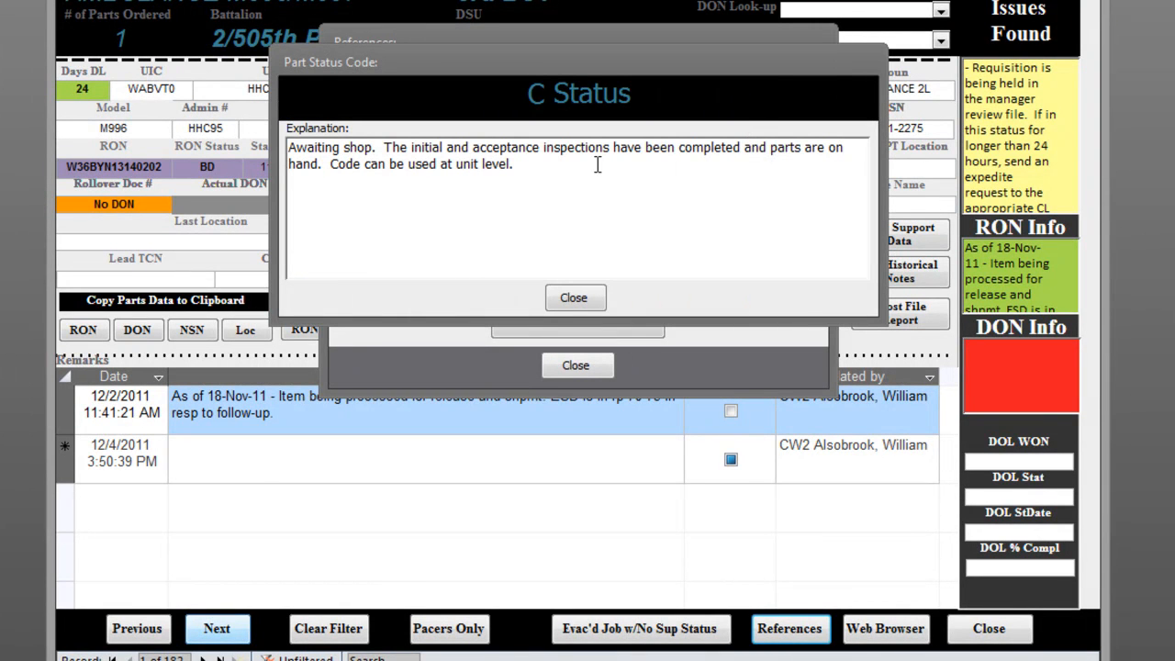
pyautogui.click(574, 297)
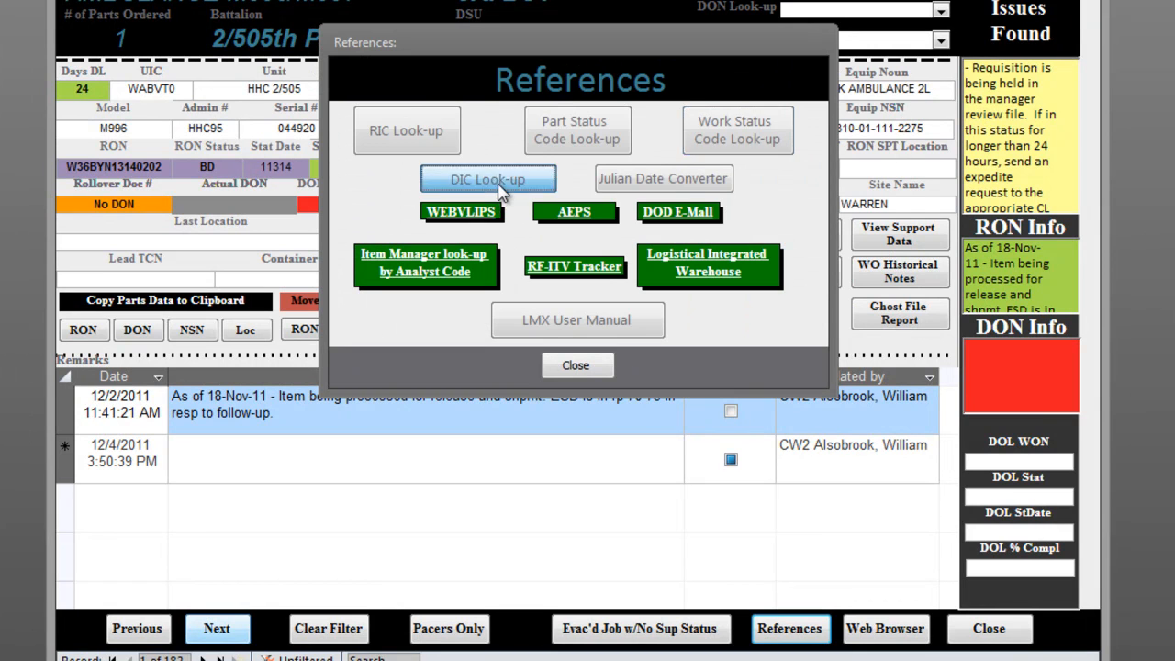
# - Look up document identifier code A0A and close the references
pyautogui.click(499, 186)
pyautogui.write('aoa')
pyautogui.press('BackSpace')
pyautogui.write('0a')
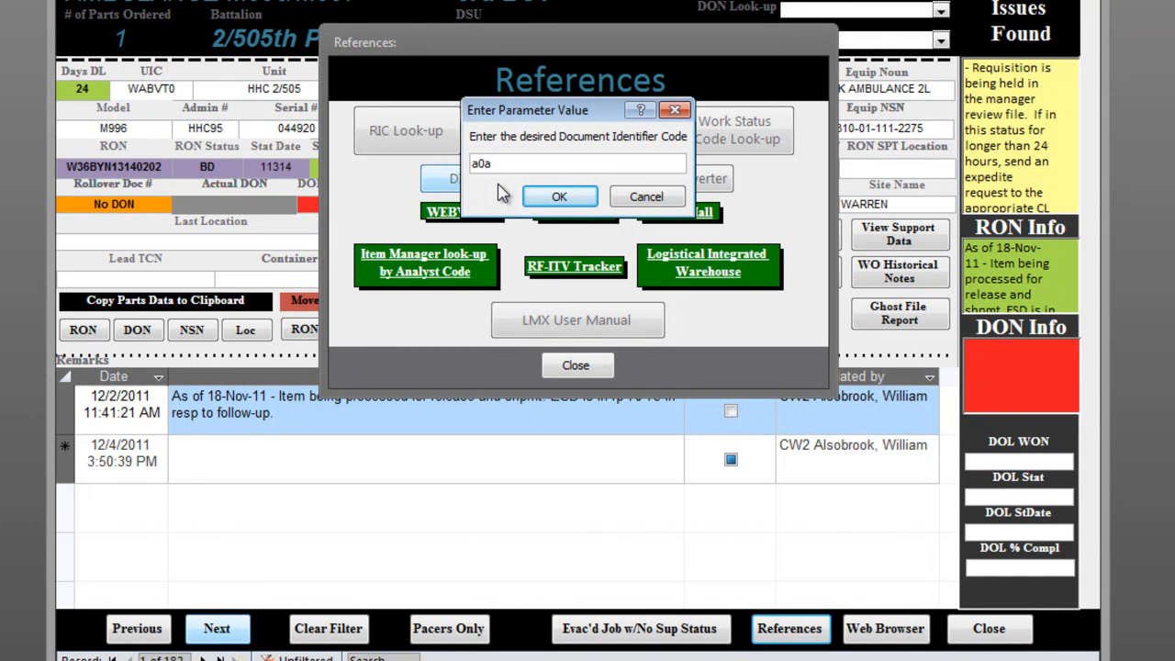
pyautogui.press('Return')
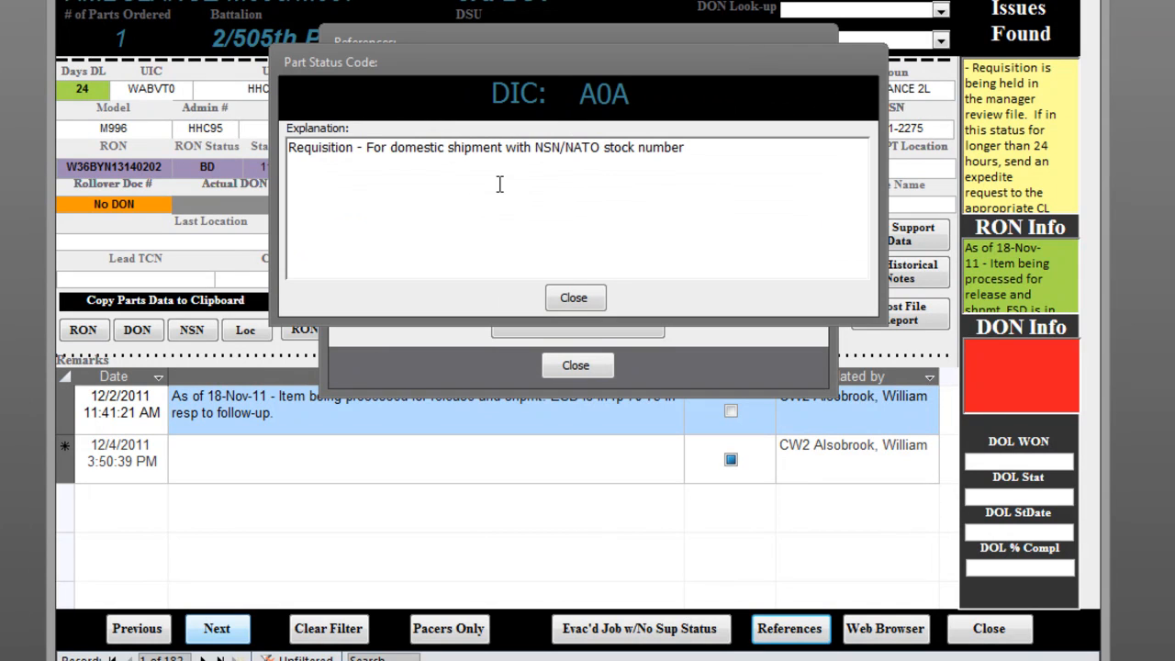
pyautogui.click(569, 297)
pyautogui.click(595, 372)
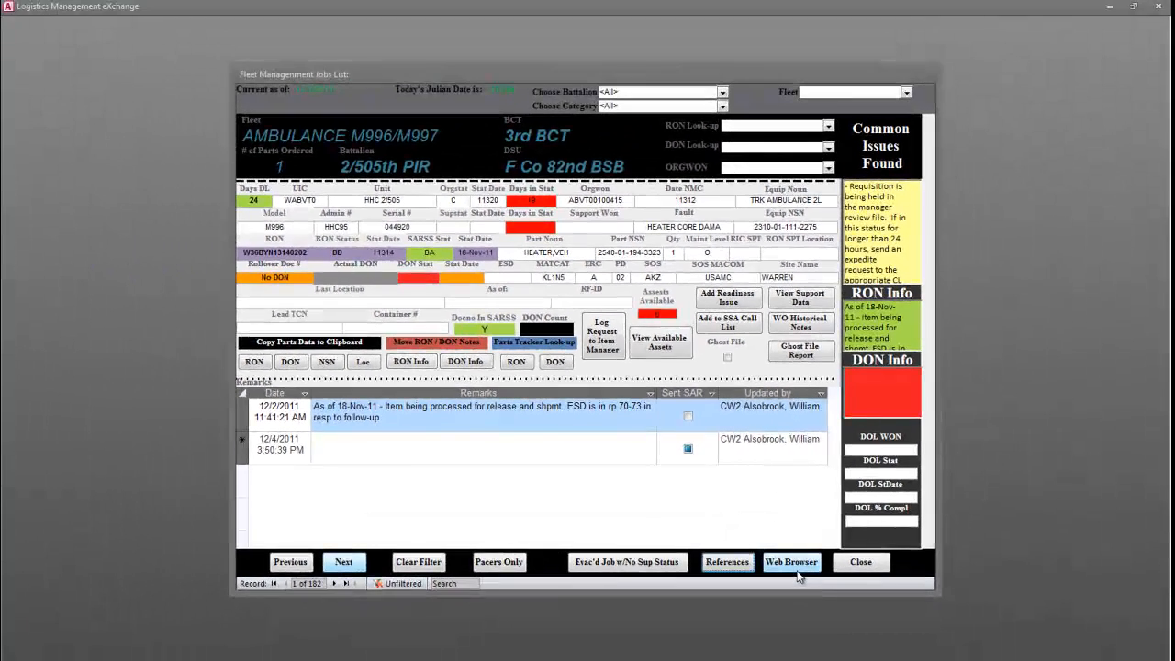
# - Load the Logistics Integrated Warehouse site in the built-in web browser, log in with CAC and close the browser
pyautogui.click(797, 569)
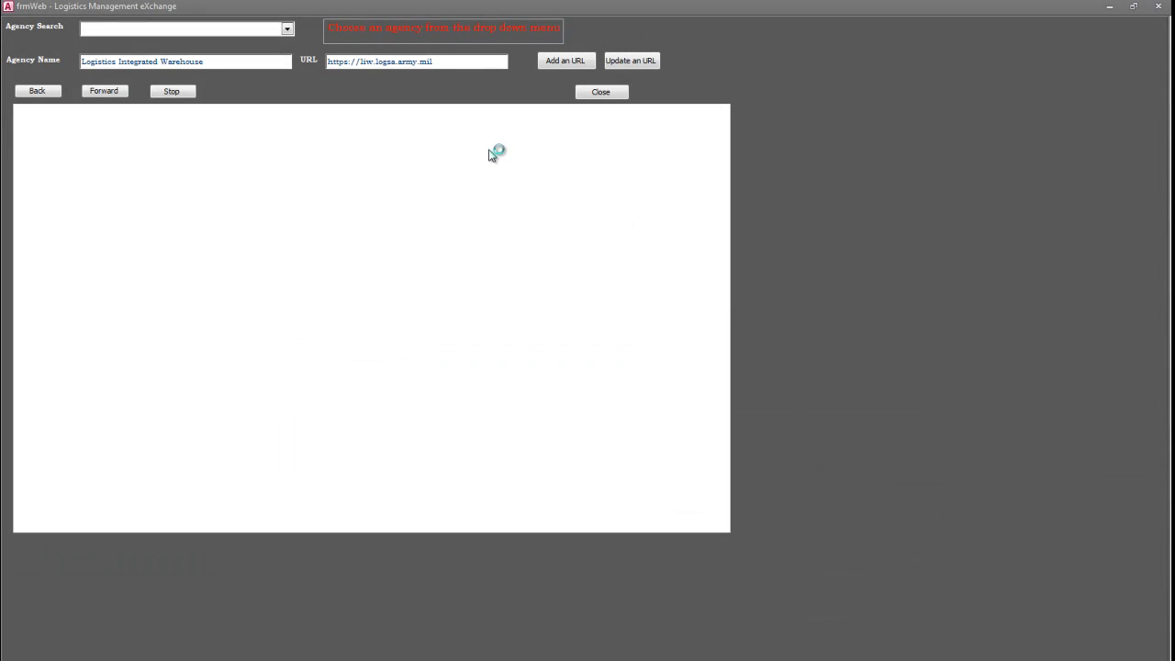
pyautogui.click(287, 28)
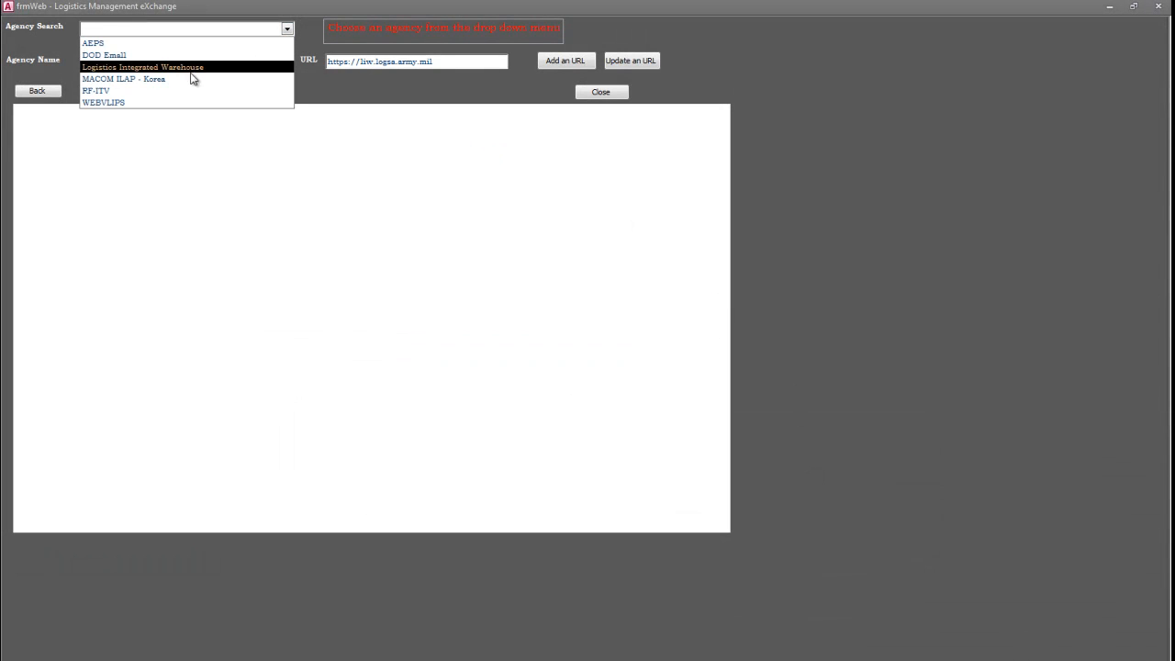
pyautogui.click(149, 70)
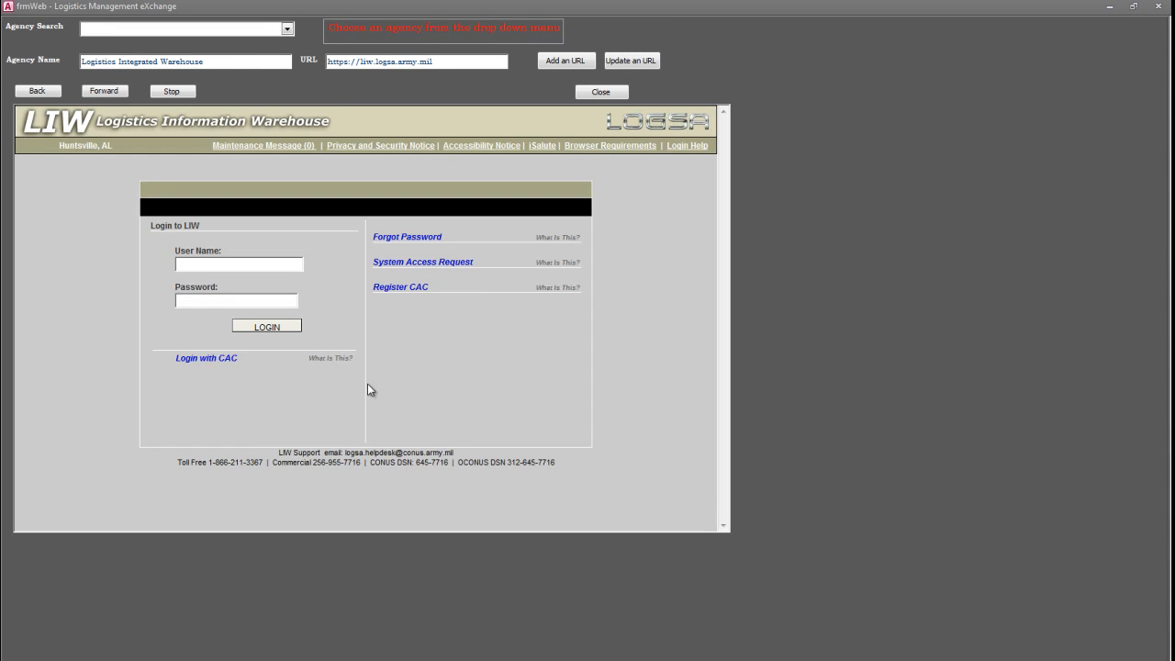
pyautogui.click(220, 363)
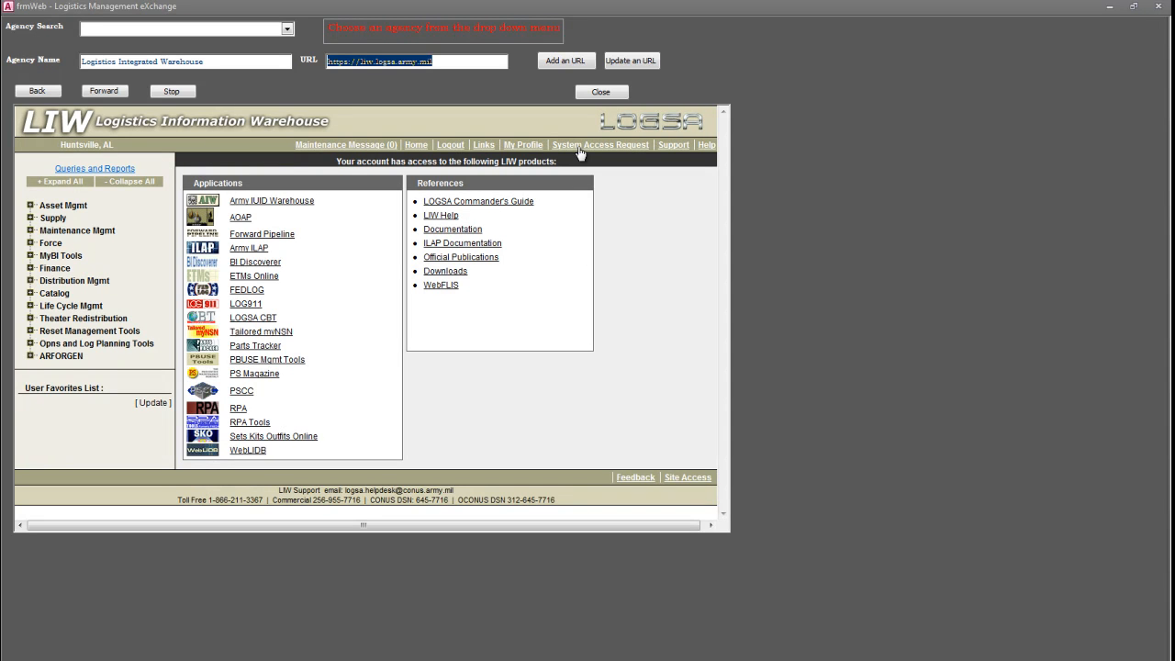
pyautogui.click(601, 94)
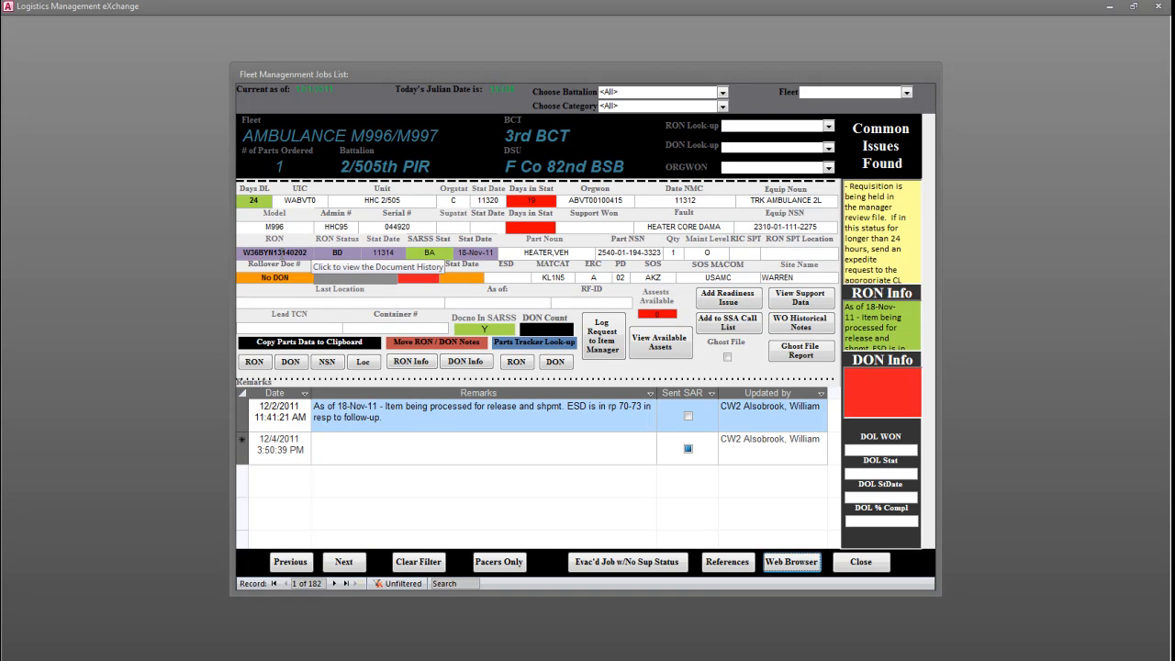
# - Look up the HEATER,VEH requisition's RON in Parts Tracker and the part's NSN in Asset Locator, returning to the jobs list
pyautogui.click(526, 364)
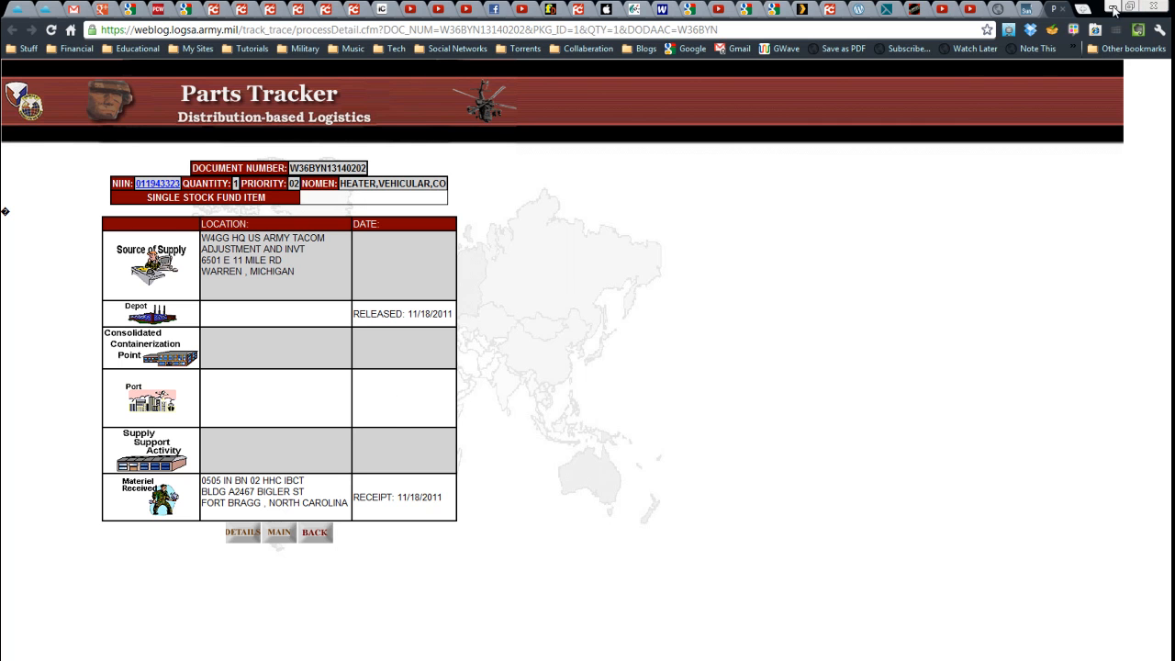
pyautogui.click(1113, 8)
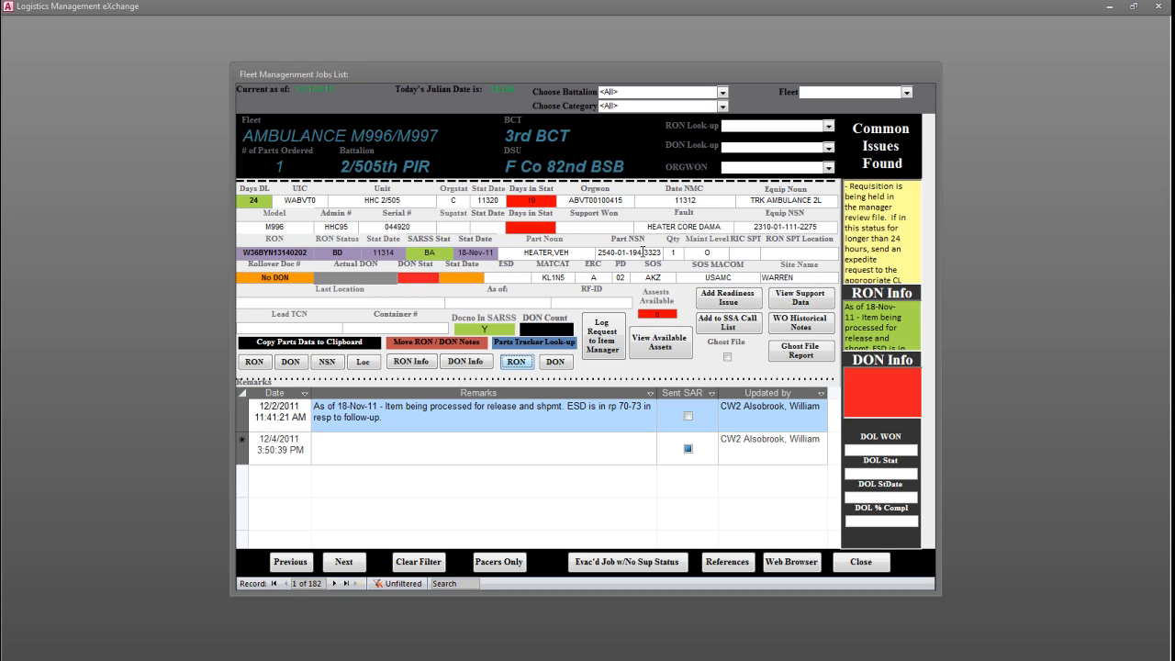
pyautogui.doubleClick(643, 251)
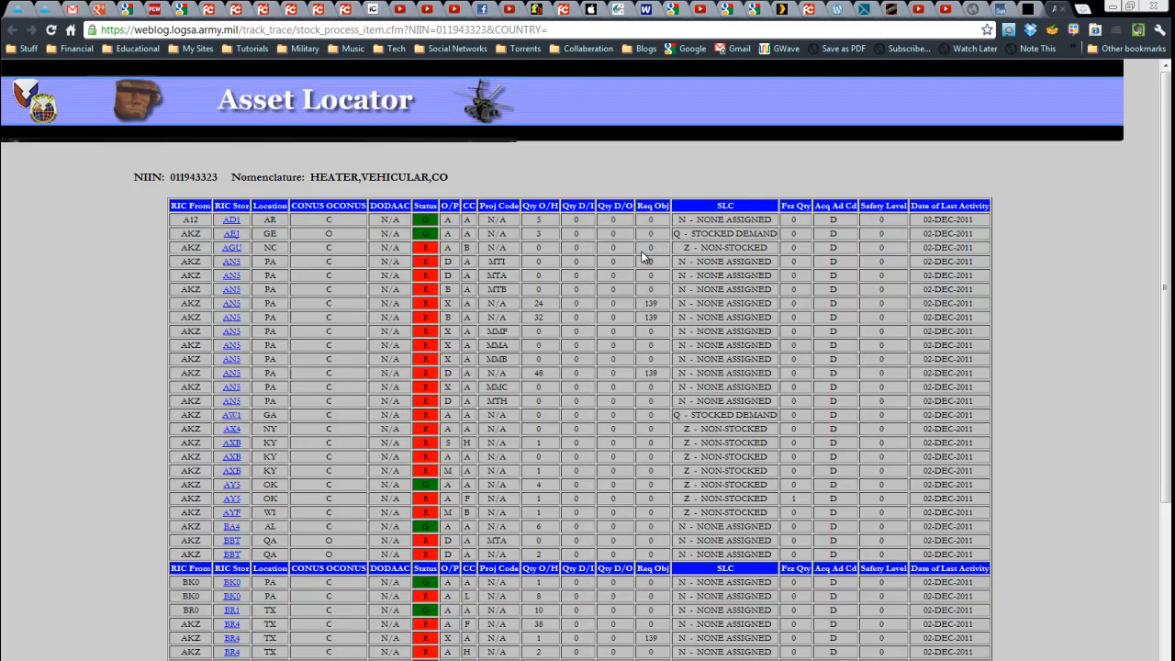
pyautogui.click(1114, 7)
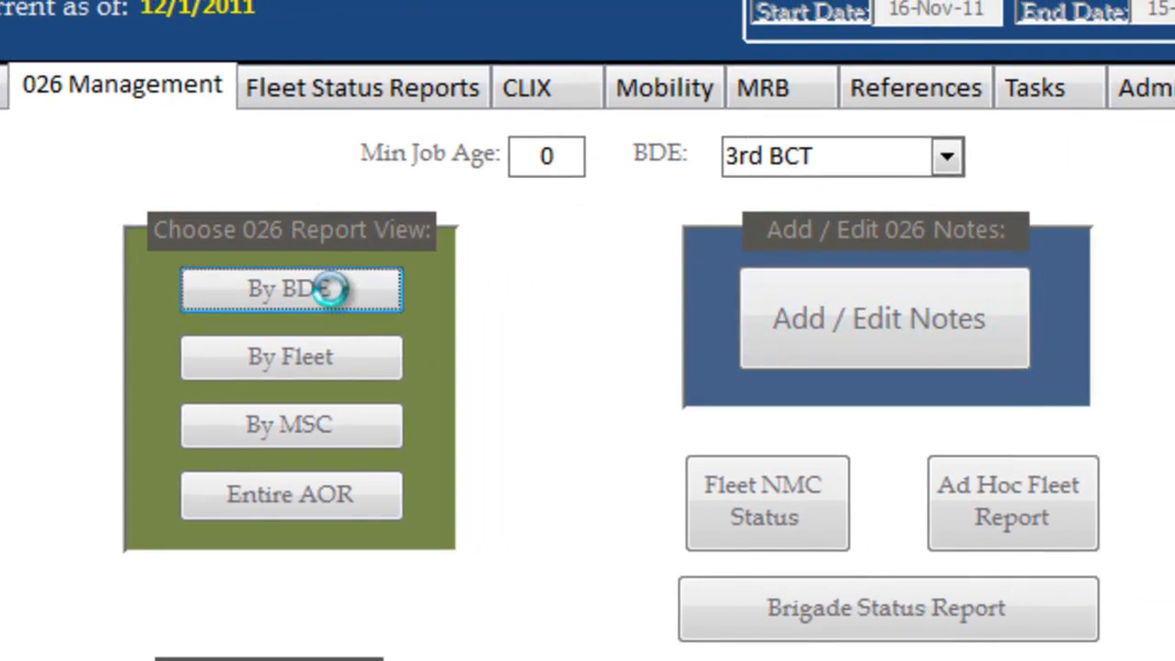
# - Review the 026 By BDE options for 3rd BCT, including the battalion and supporting-unit choices, and open the report sorted by battalion
pyautogui.click(458, 279)
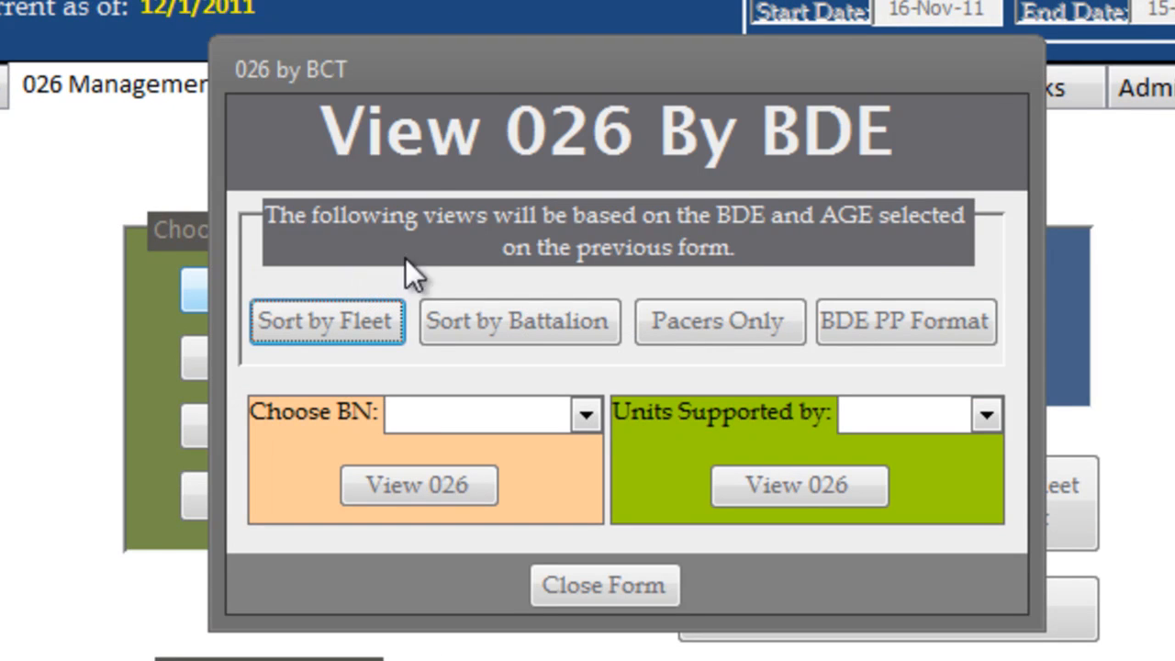
pyautogui.moveTo(468, 75); pyautogui.dragTo(521, 223)
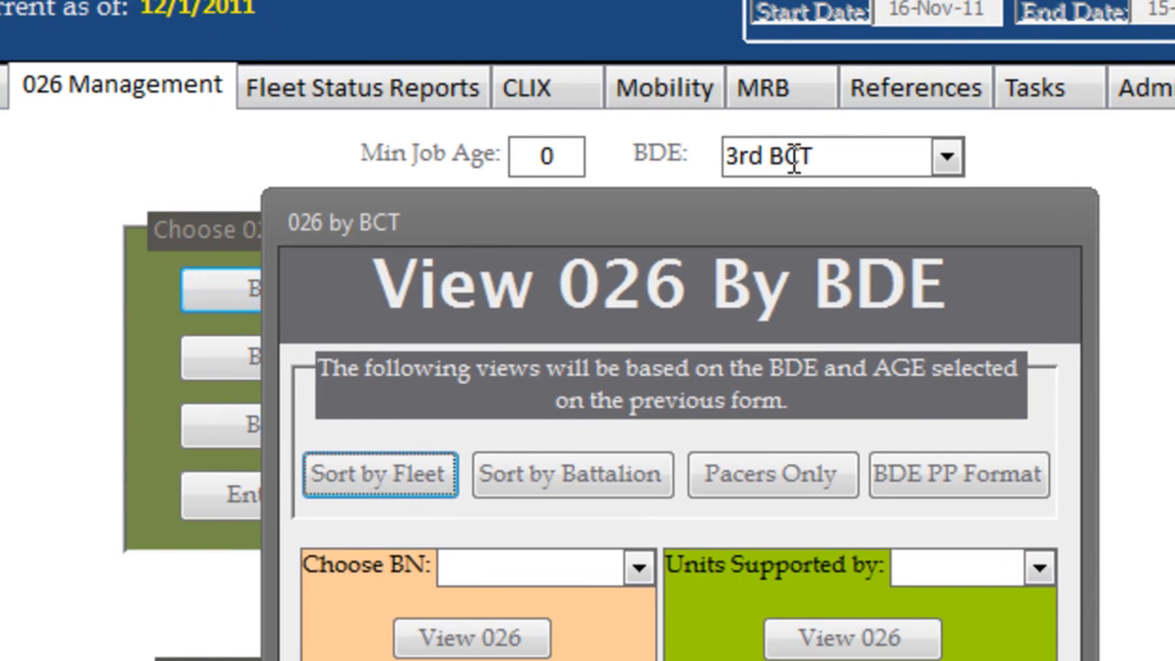
pyautogui.moveTo(676, 221); pyautogui.dragTo(592, 125)
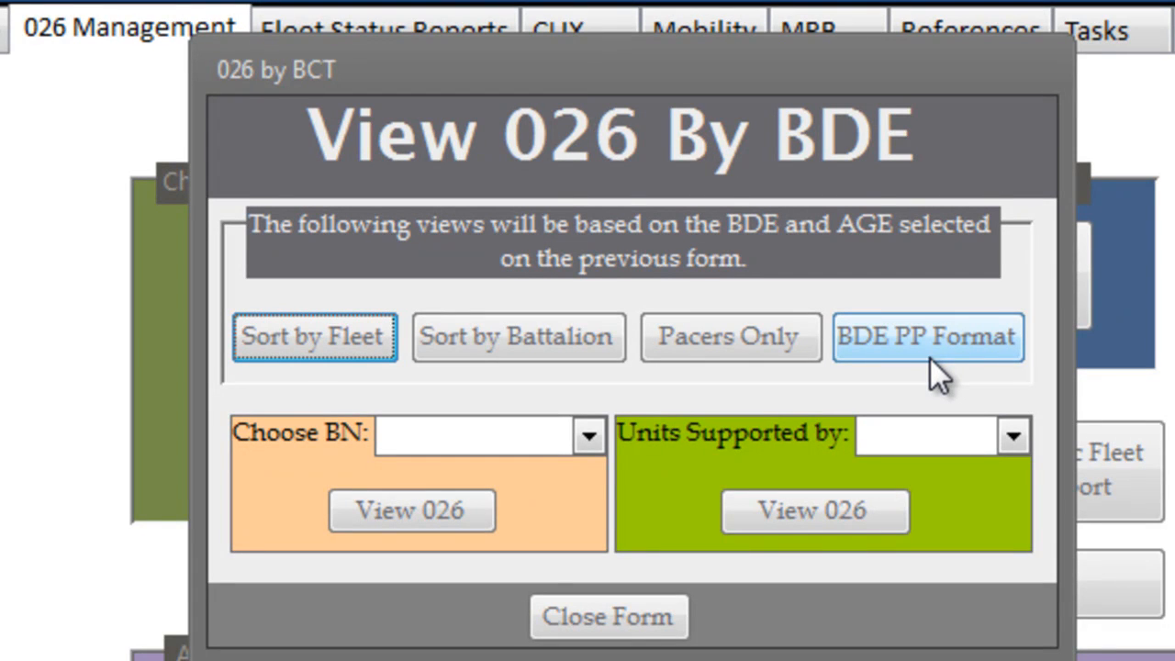
pyautogui.click(589, 437)
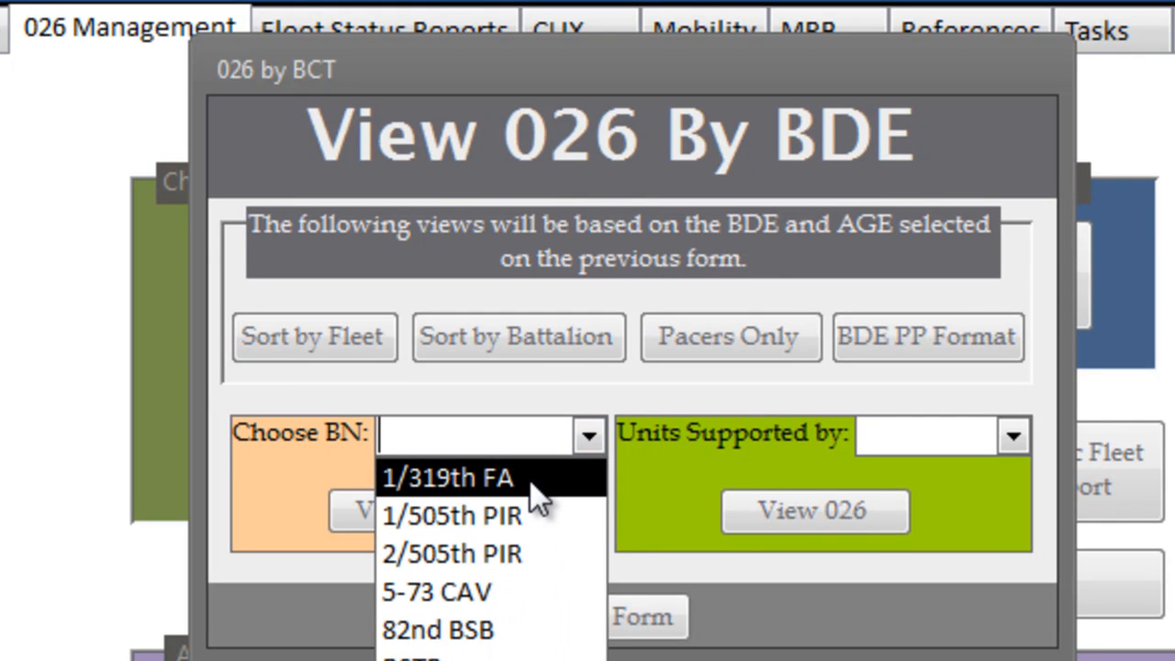
pyautogui.click(602, 404)
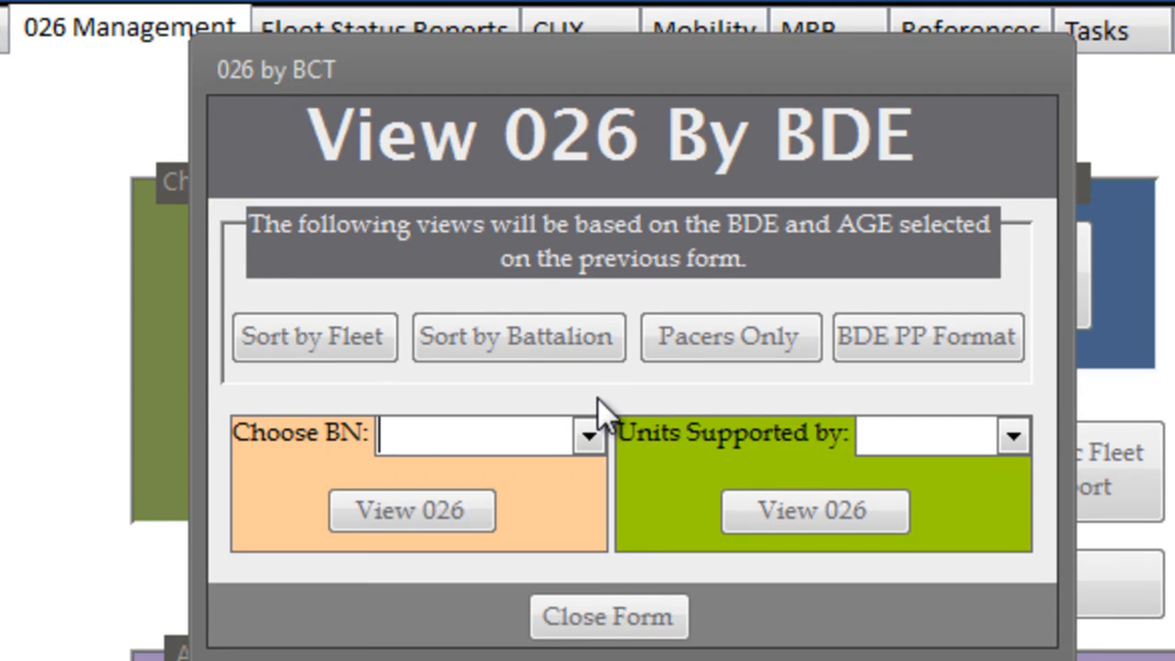
pyautogui.click(1012, 438)
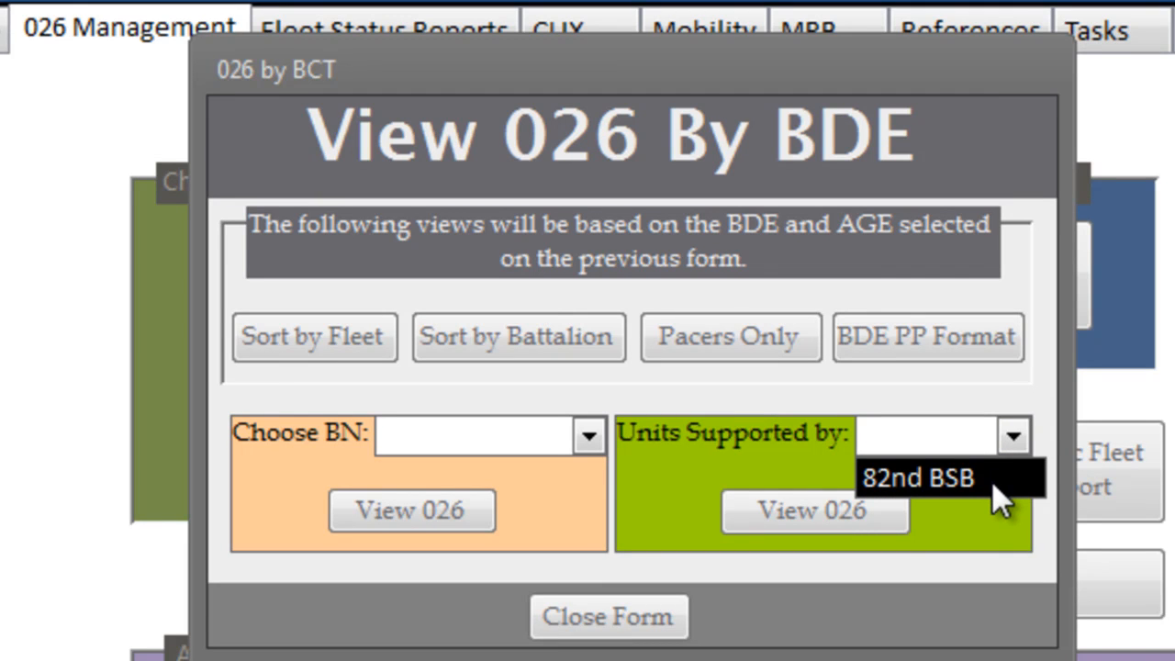
pyautogui.click(1038, 402)
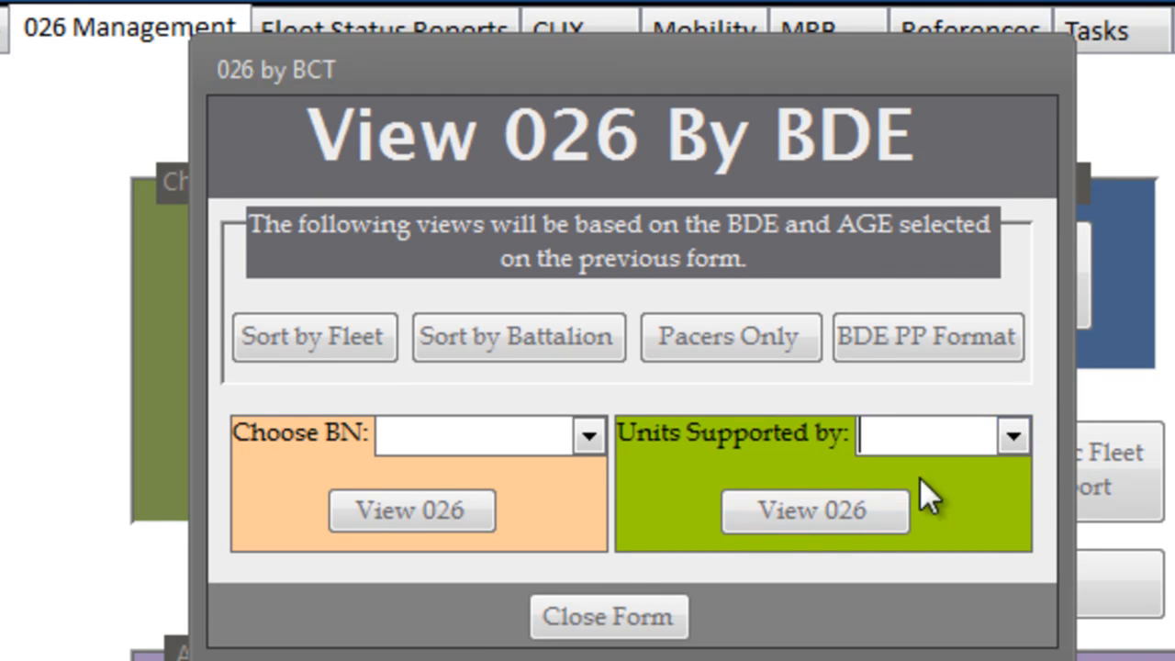
pyautogui.click(518, 336)
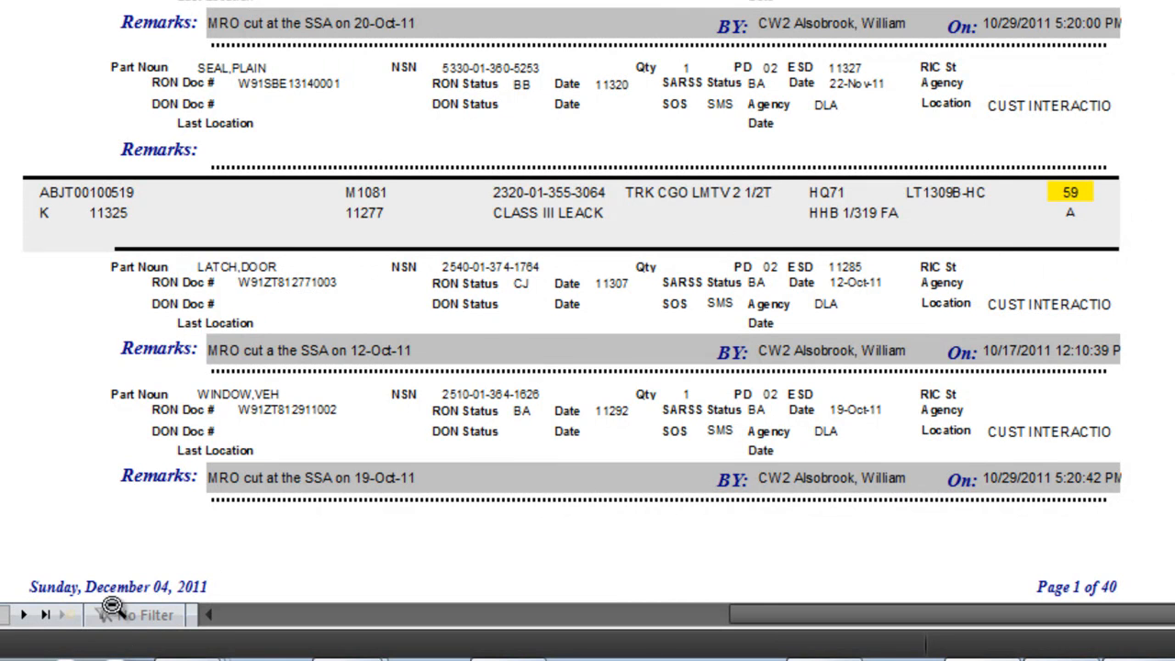
# - Page through the 3rd BCT 026 report sorted by battalion to the 2/505th PIR section
pyautogui.click(23, 616)
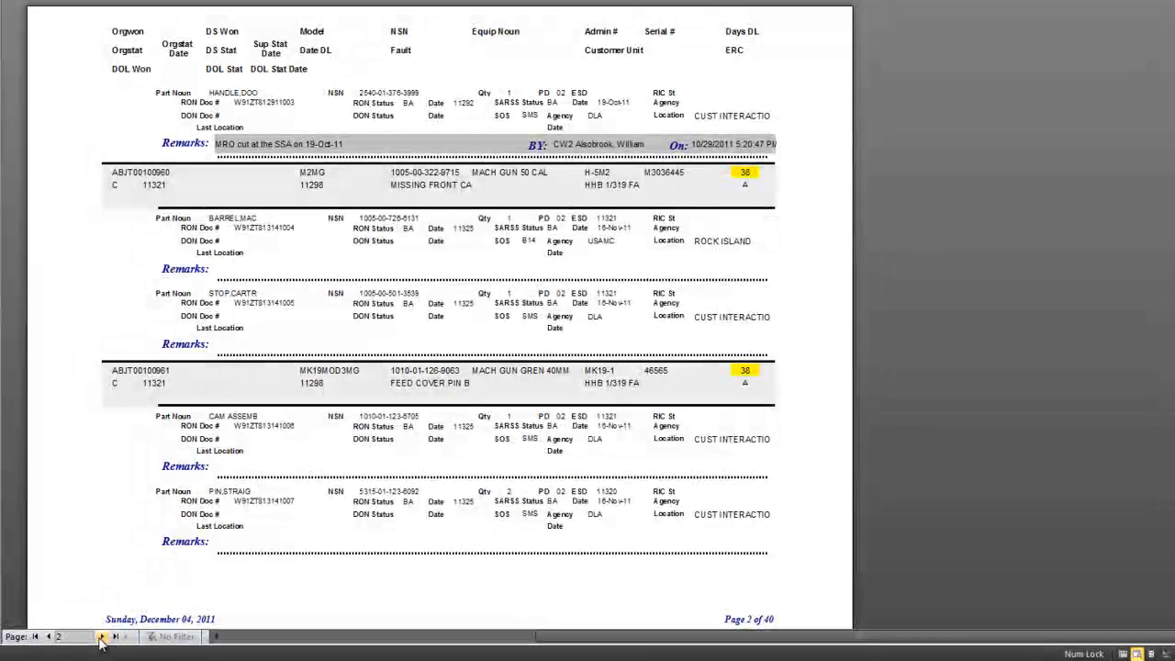
pyautogui.click(101, 636)
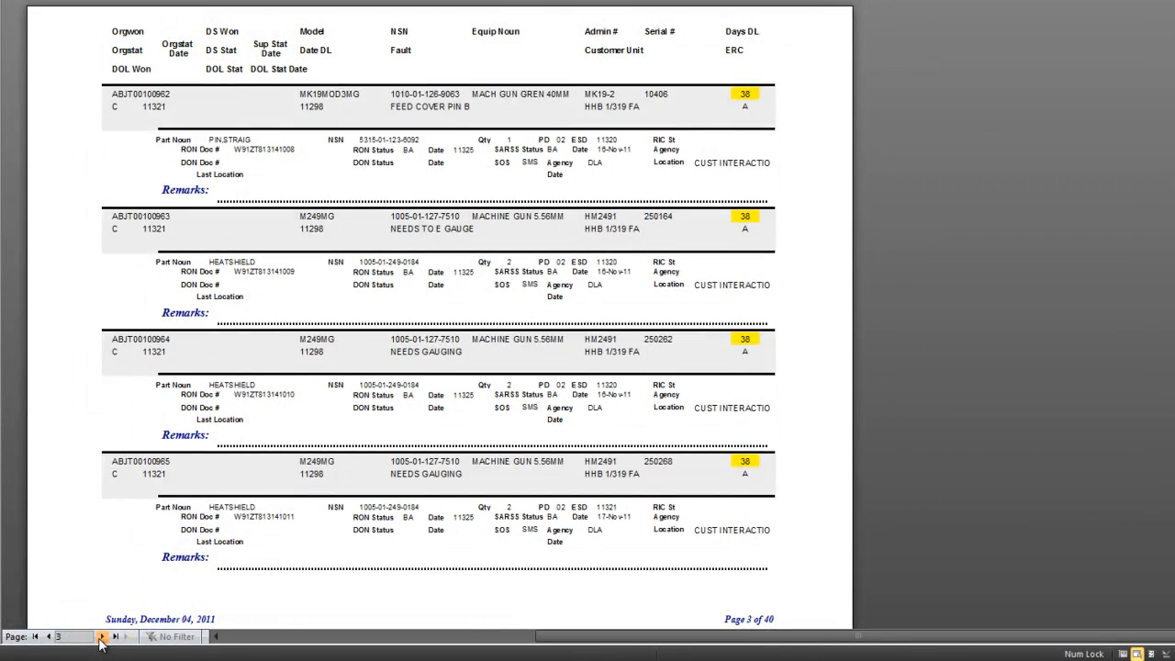
pyautogui.click(101, 636)
pyautogui.click(101, 636)
pyautogui.click(101, 636)
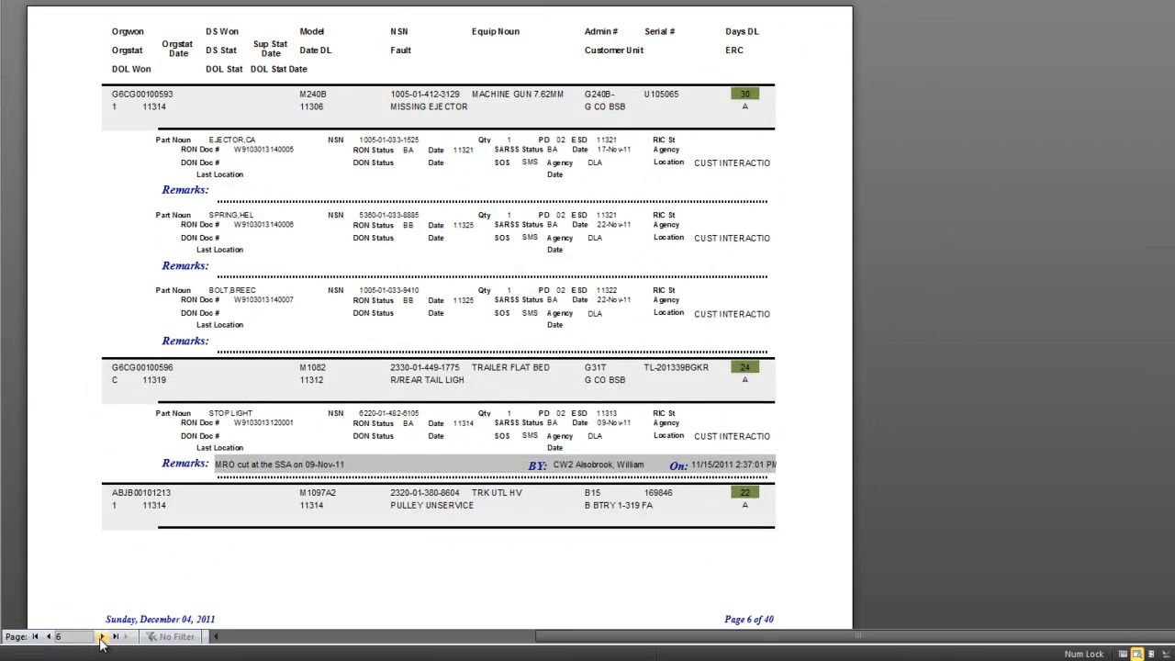
pyautogui.click(101, 636)
pyautogui.click(101, 636)
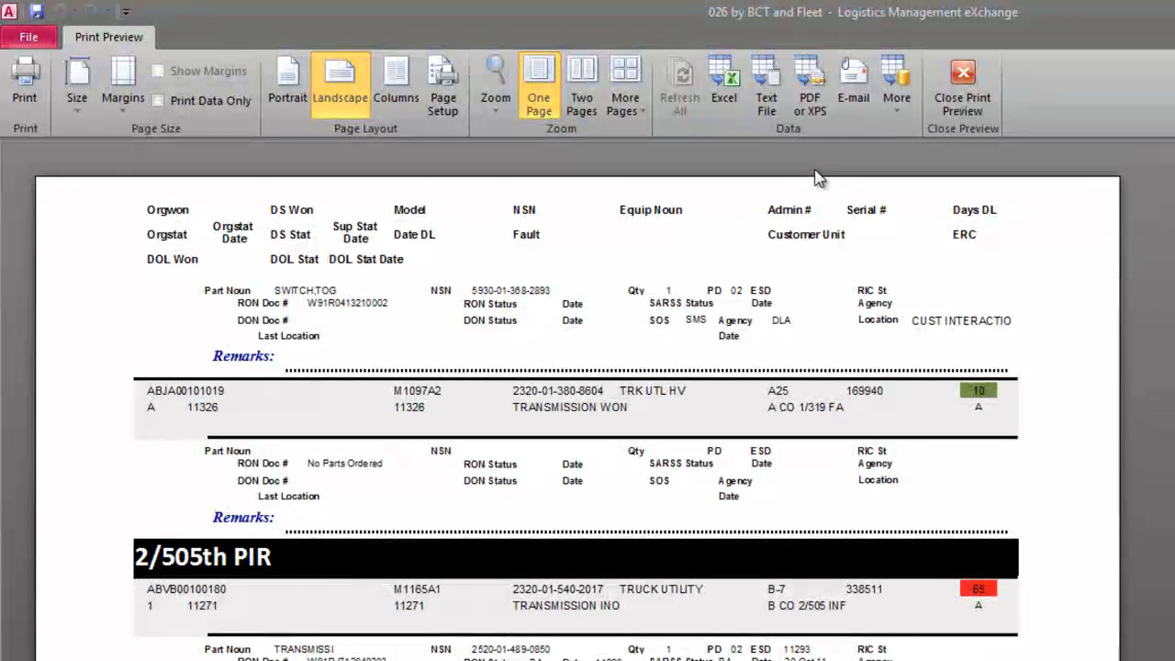
# - Set up a PDF export of the 026 report to the Desktop, optimized as Standard, and cancel it
pyautogui.click(815, 109)
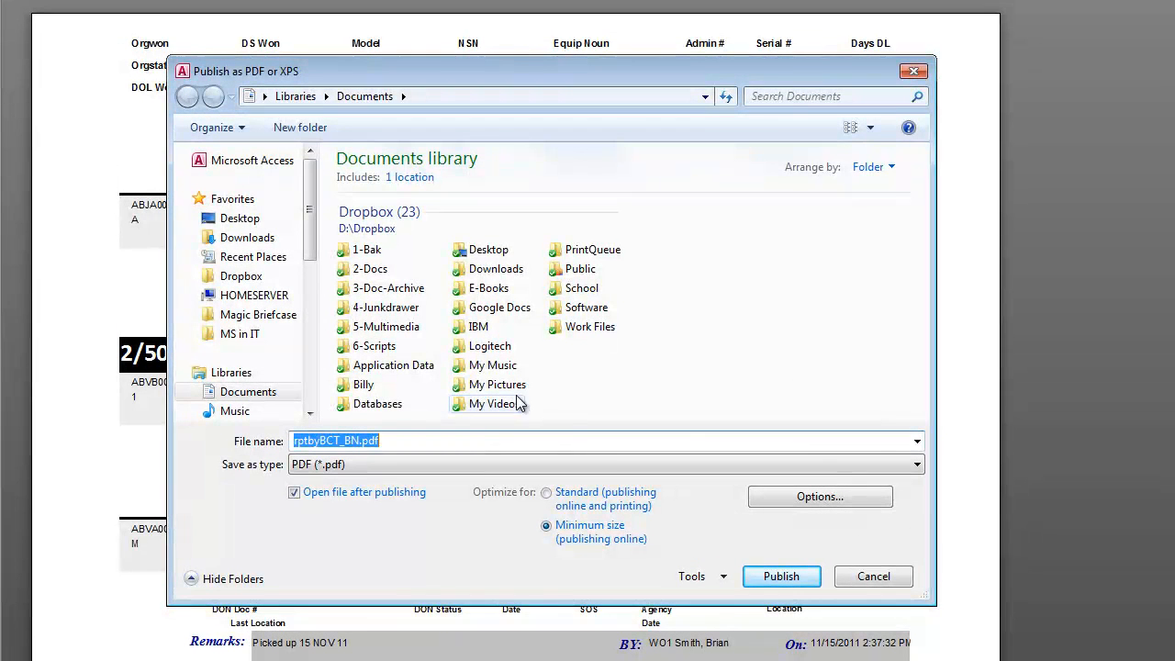
pyautogui.click(234, 221)
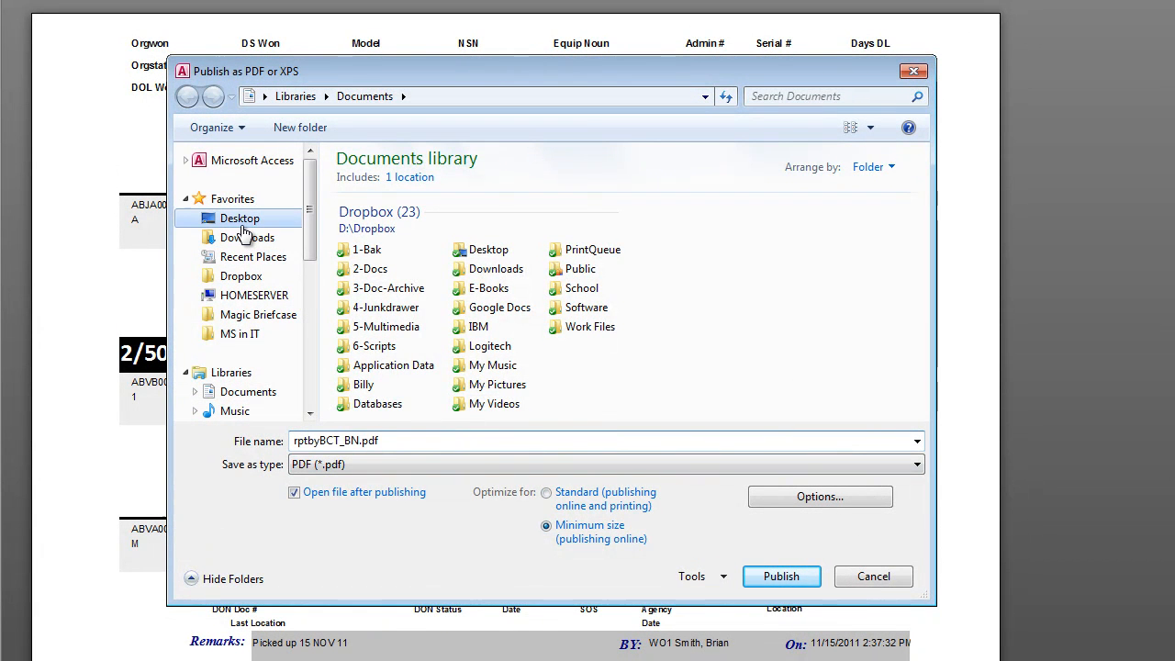
pyautogui.click(557, 501)
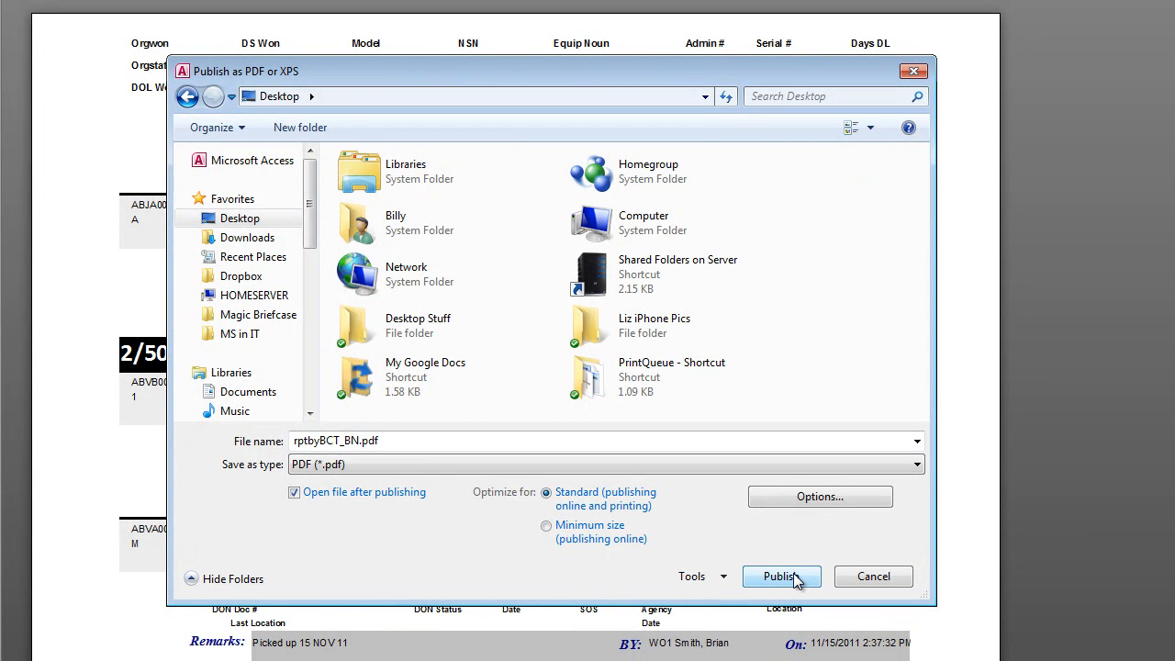
pyautogui.click(868, 585)
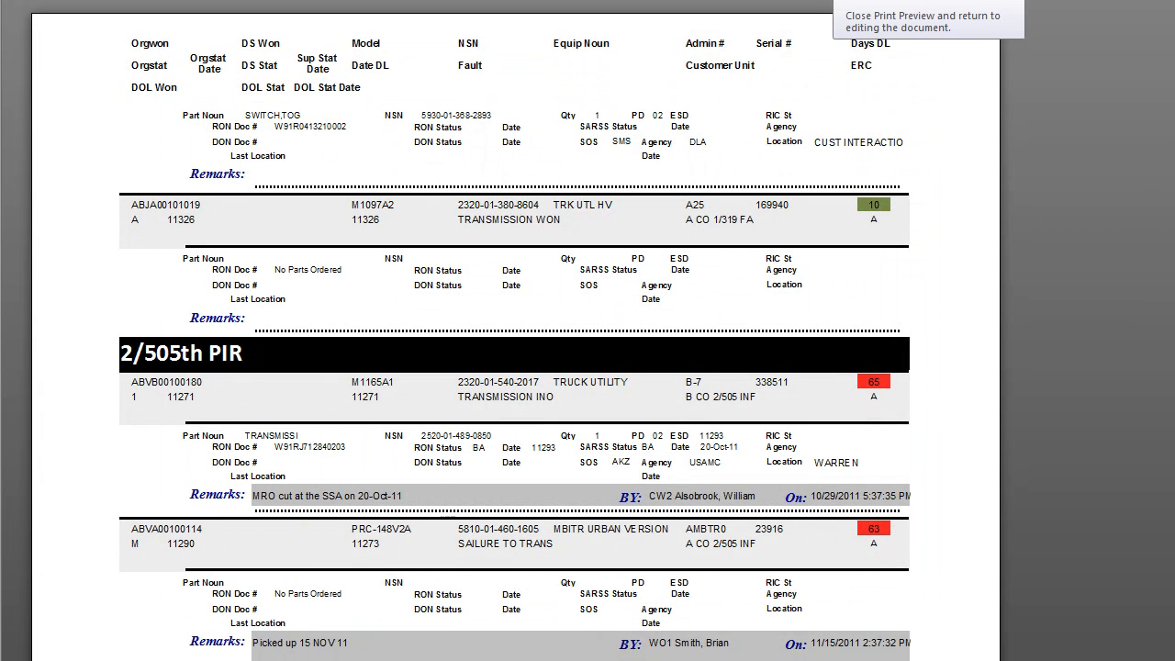
# - Close the 026 report and its BDE form, and view the Fleet NMC Status report for the selected brigade
pyautogui.click(854, 1)
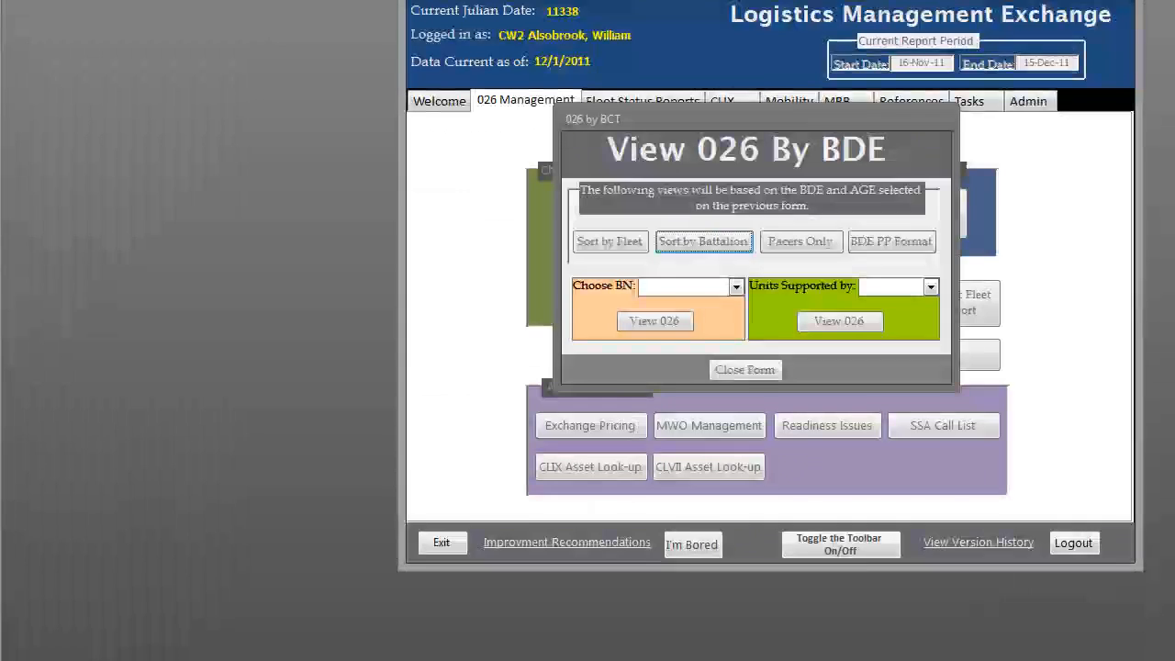
pyautogui.click(744, 370)
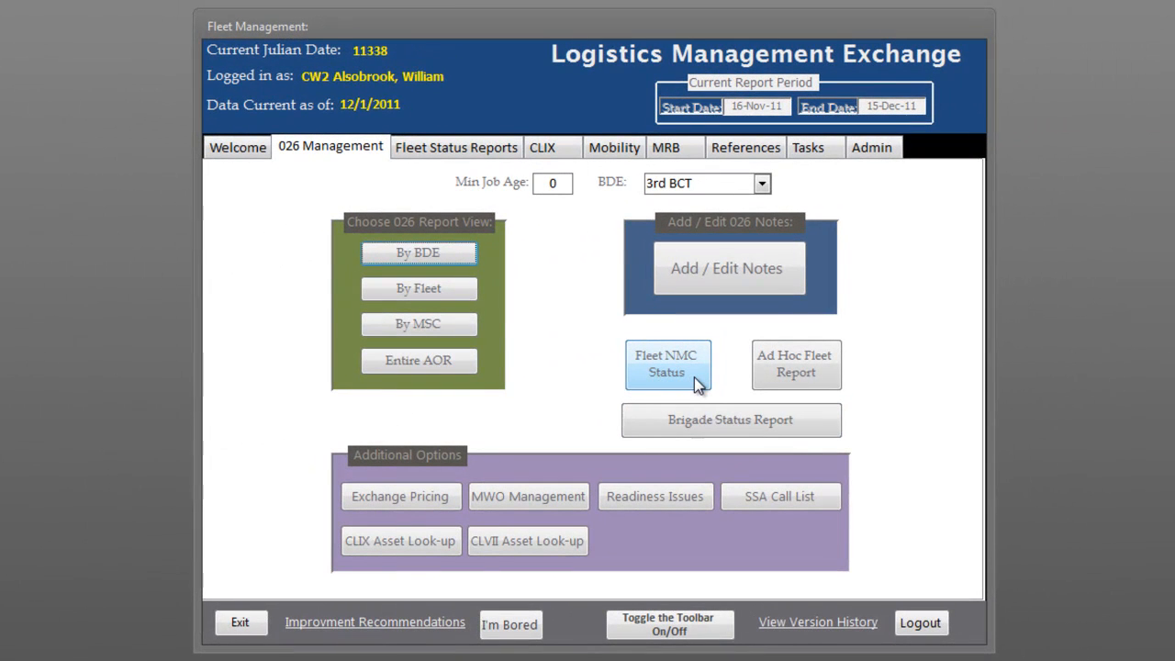
pyautogui.click(702, 384)
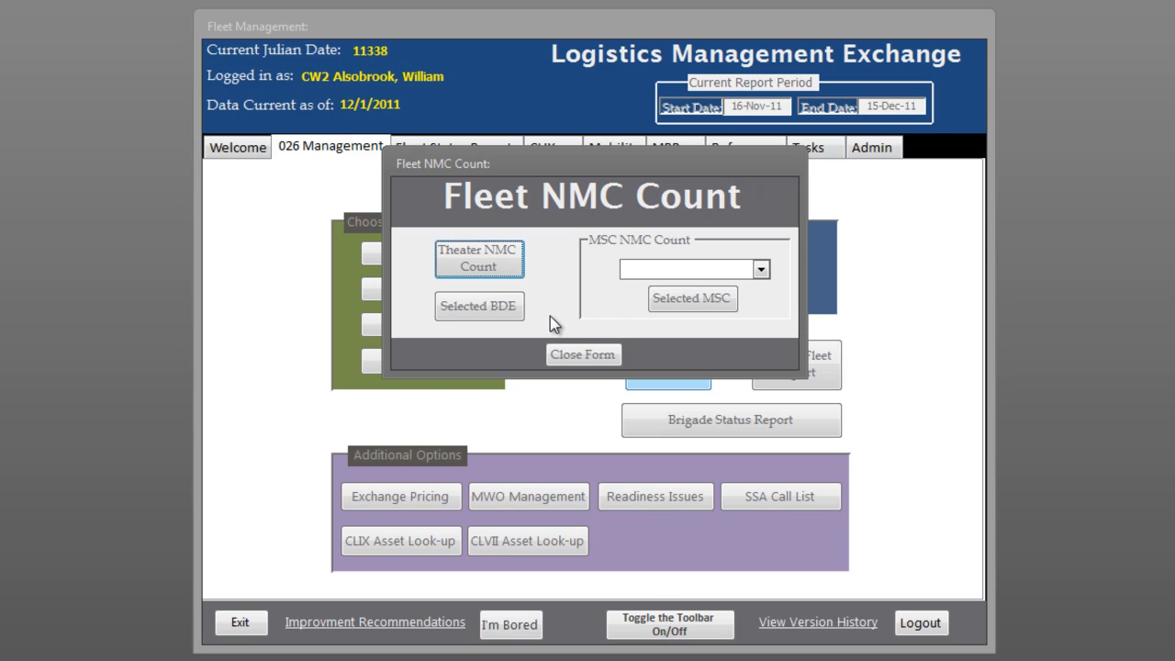
pyautogui.click(486, 315)
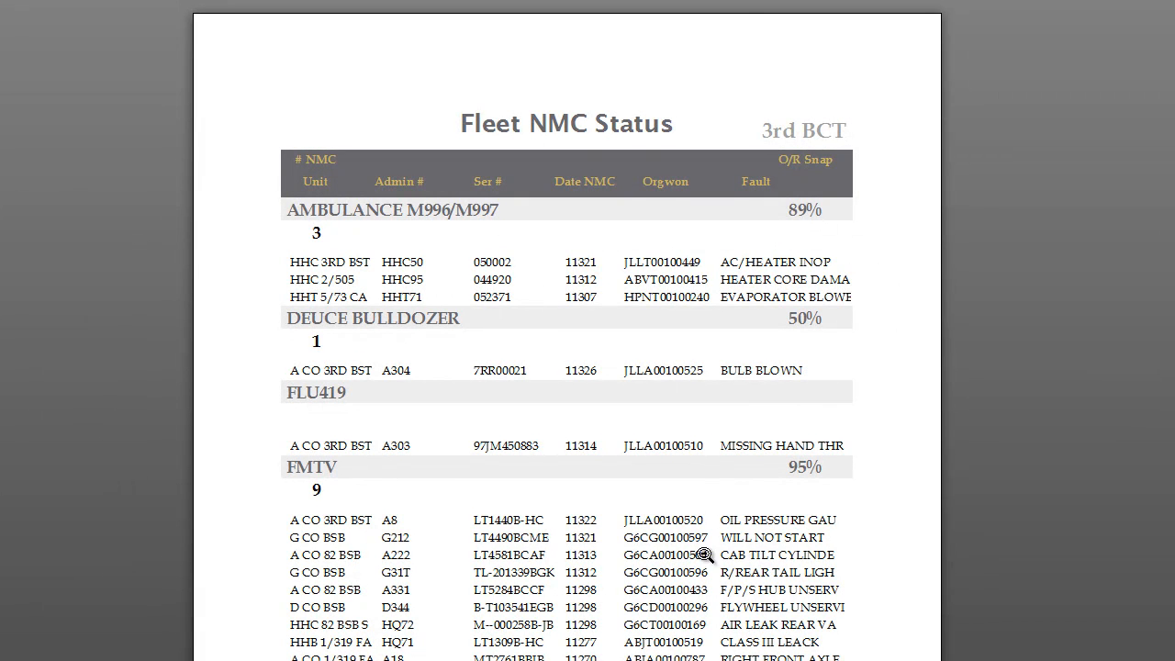
pyautogui.click(778, 1)
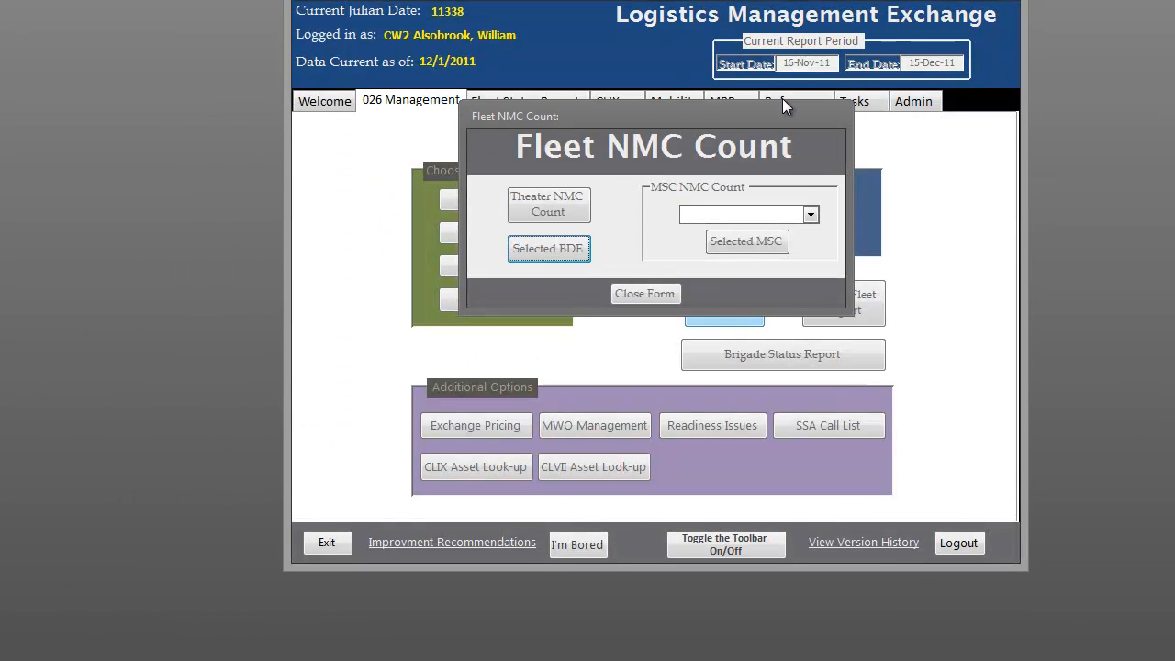
pyautogui.click(652, 293)
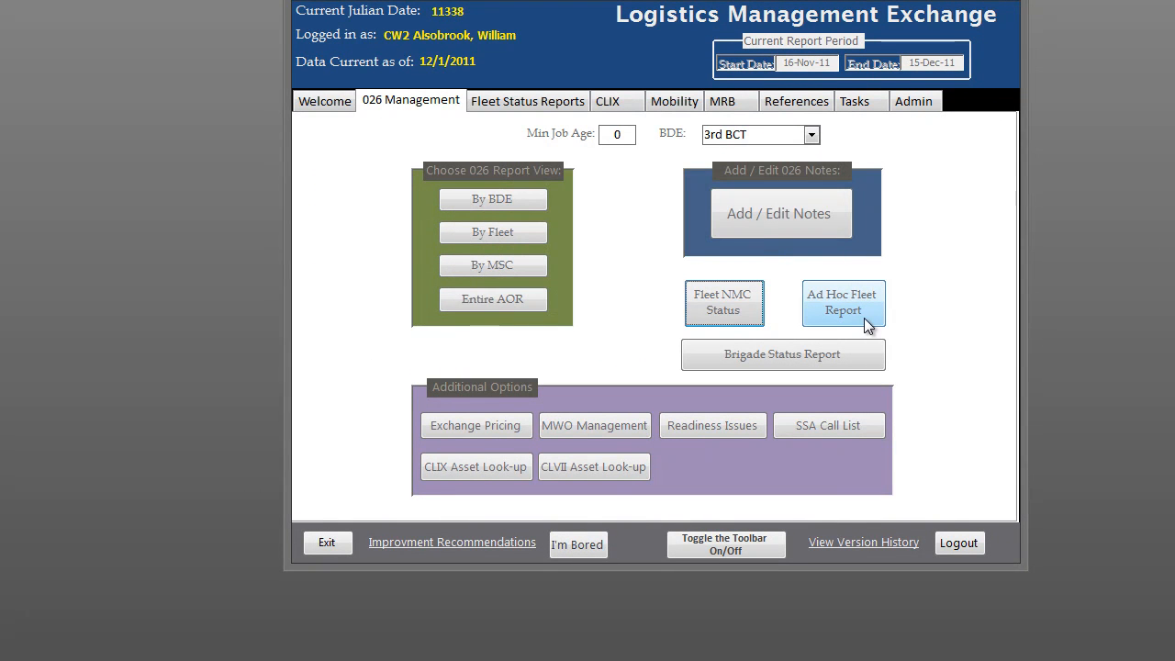
# - Start an ad hoc fleet report for 3rd BCT and select the FMTV, HMMWV and FORK LIFT 4K fleets
pyautogui.click(864, 317)
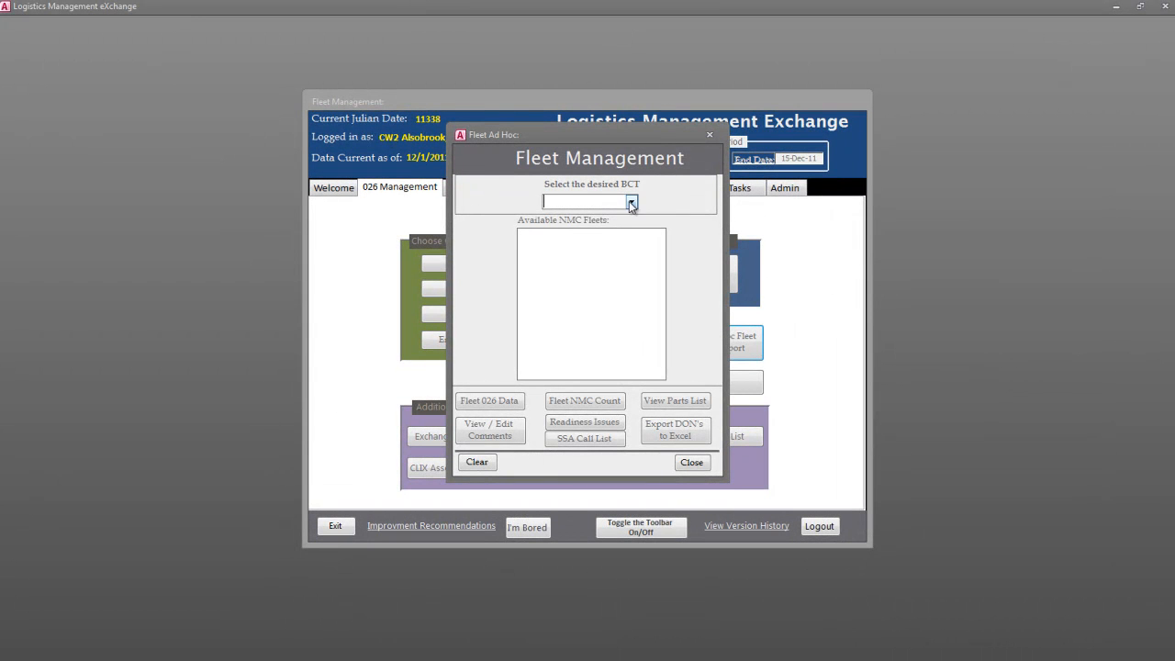
pyautogui.click(630, 202)
pyautogui.click(606, 215)
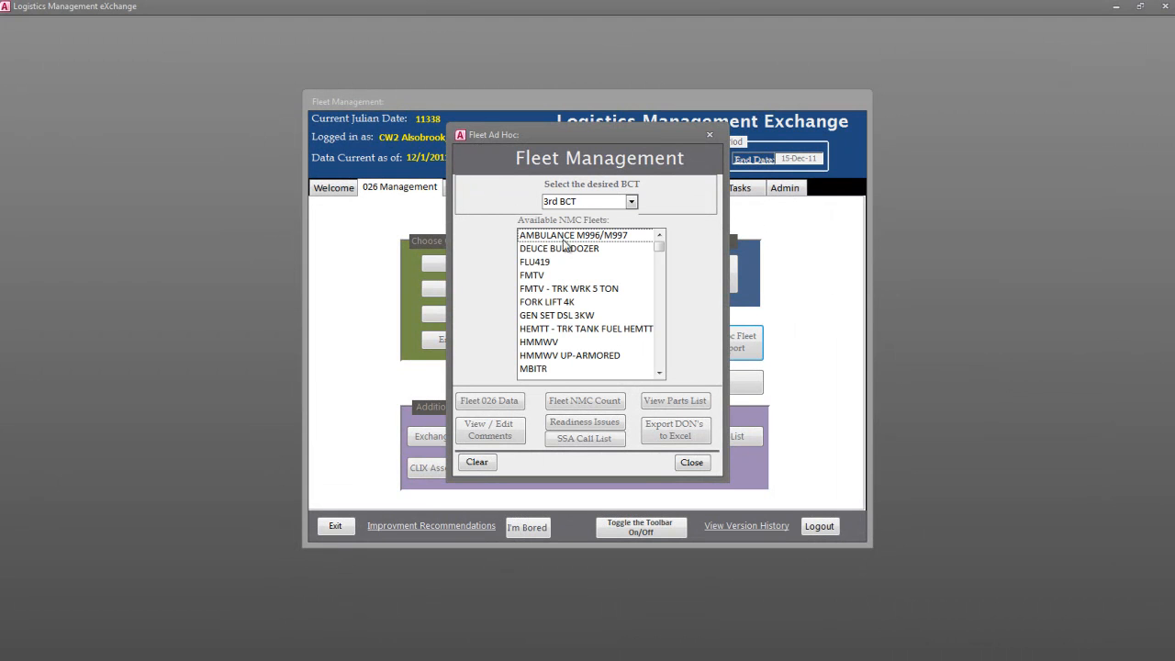
pyautogui.click(536, 276)
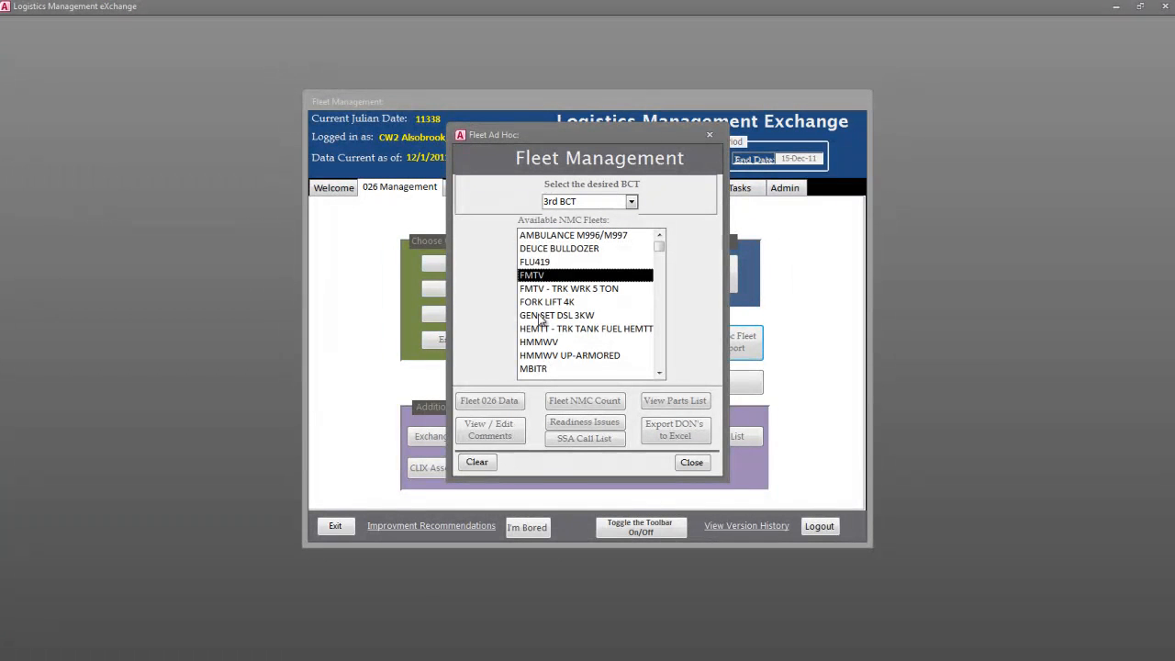
pyautogui.click(540, 343)
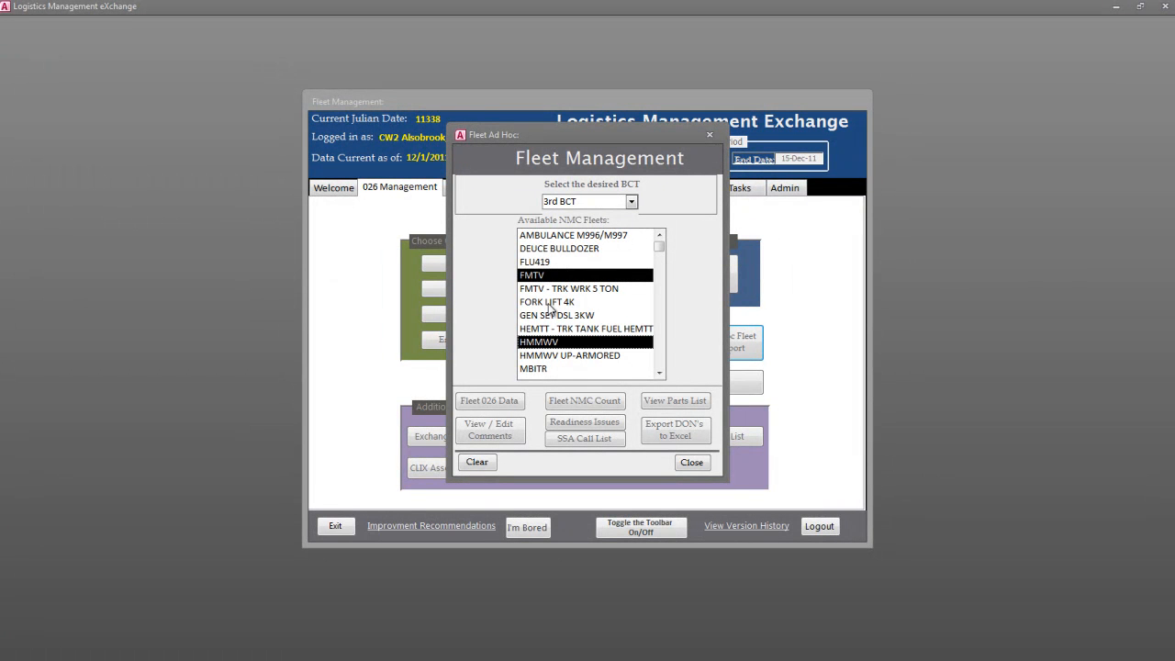
pyautogui.click(551, 303)
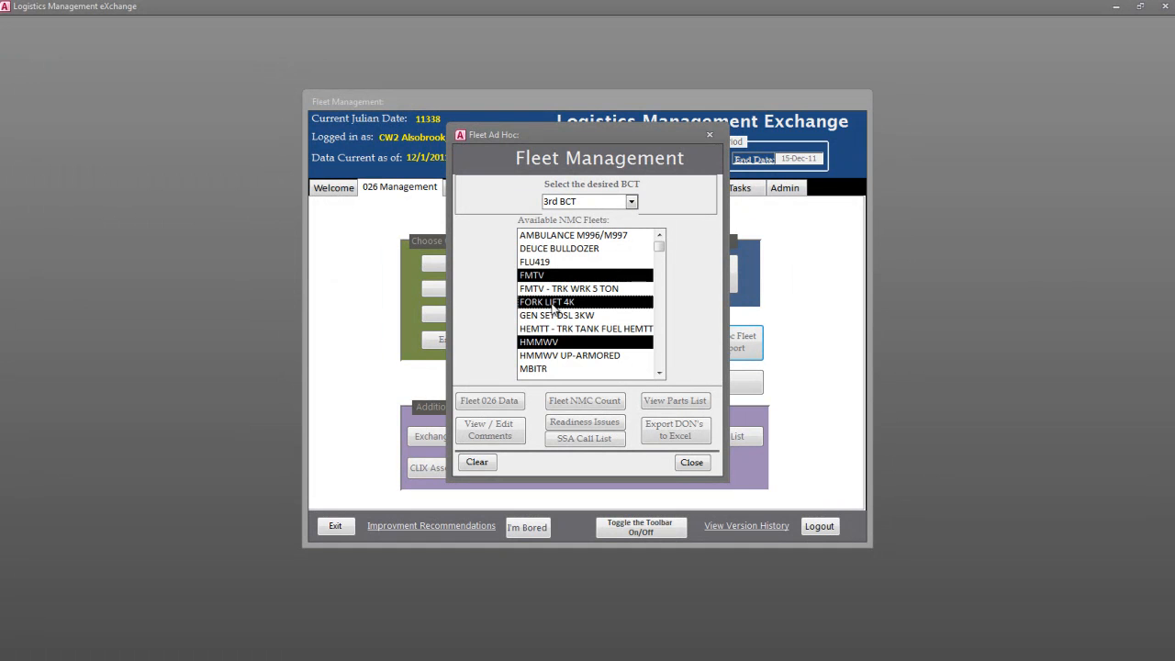
# - View the comments and the 026 data report for the selected fleets, and close the ad hoc form
pyautogui.click(499, 439)
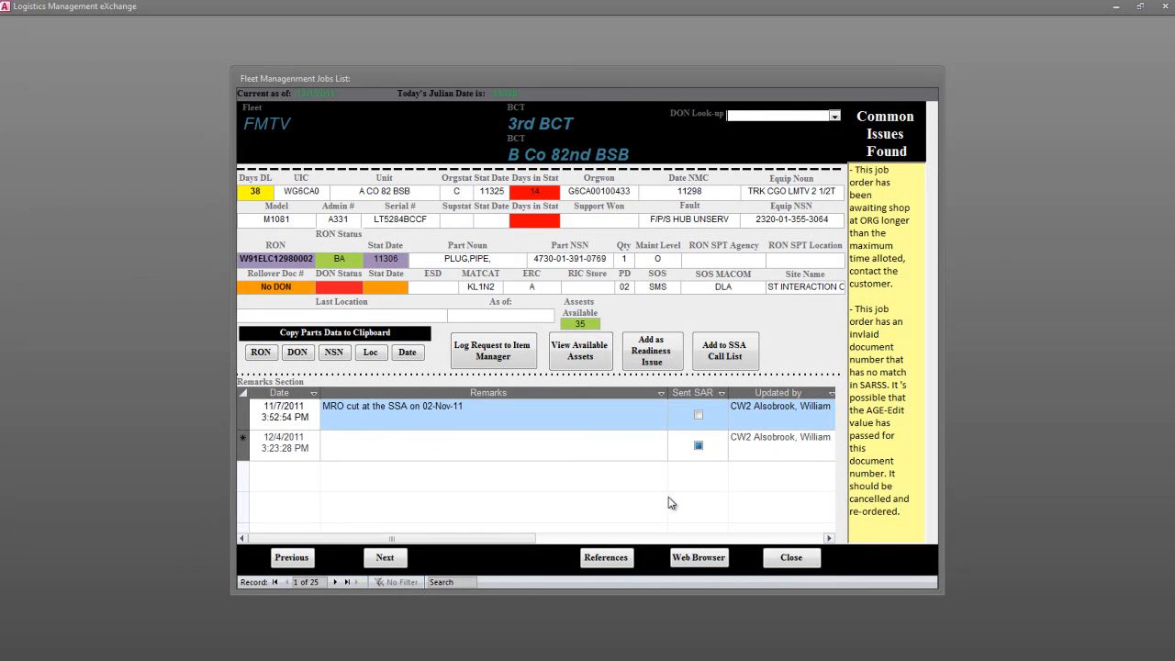
pyautogui.click(790, 558)
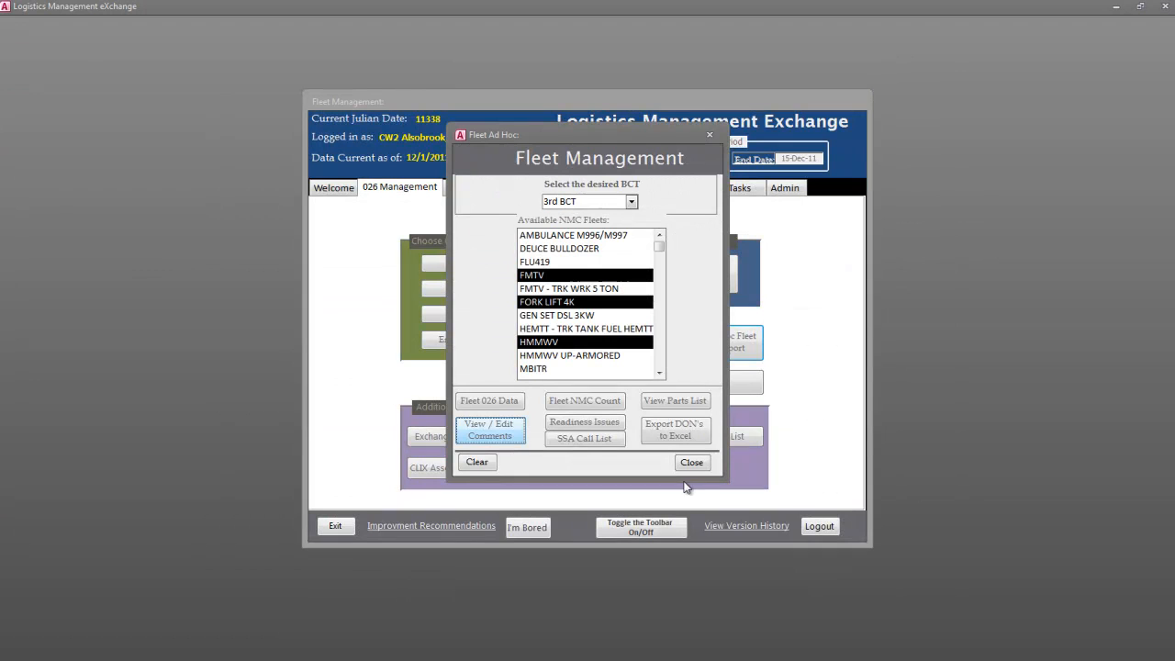
pyautogui.click(516, 401)
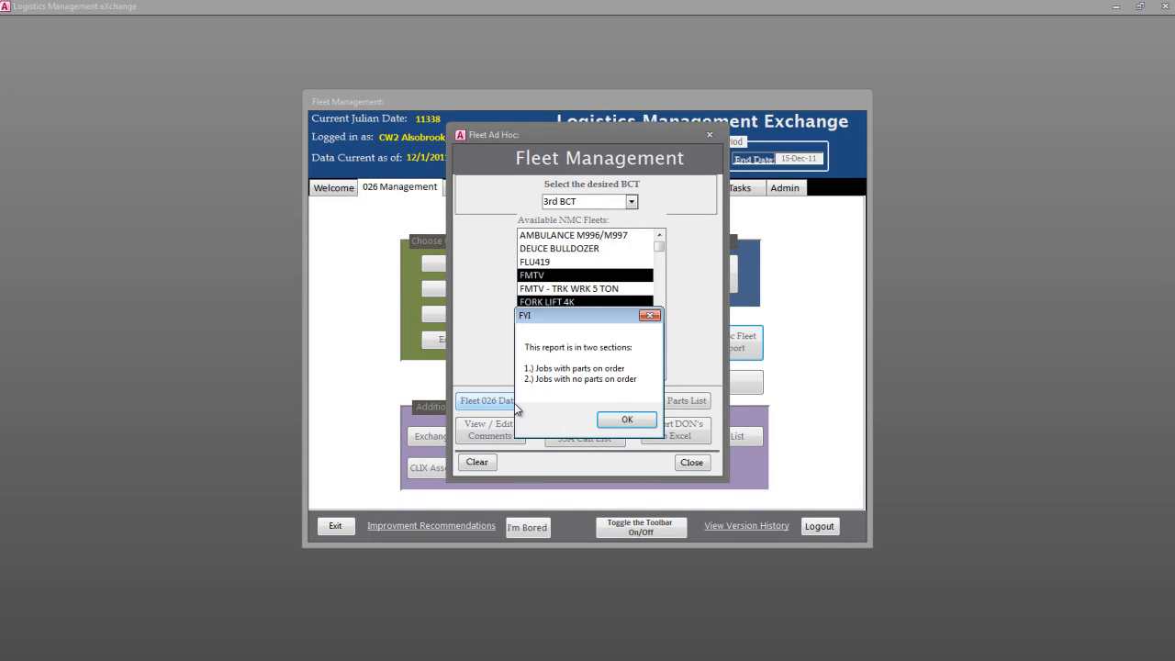
pyautogui.click(626, 420)
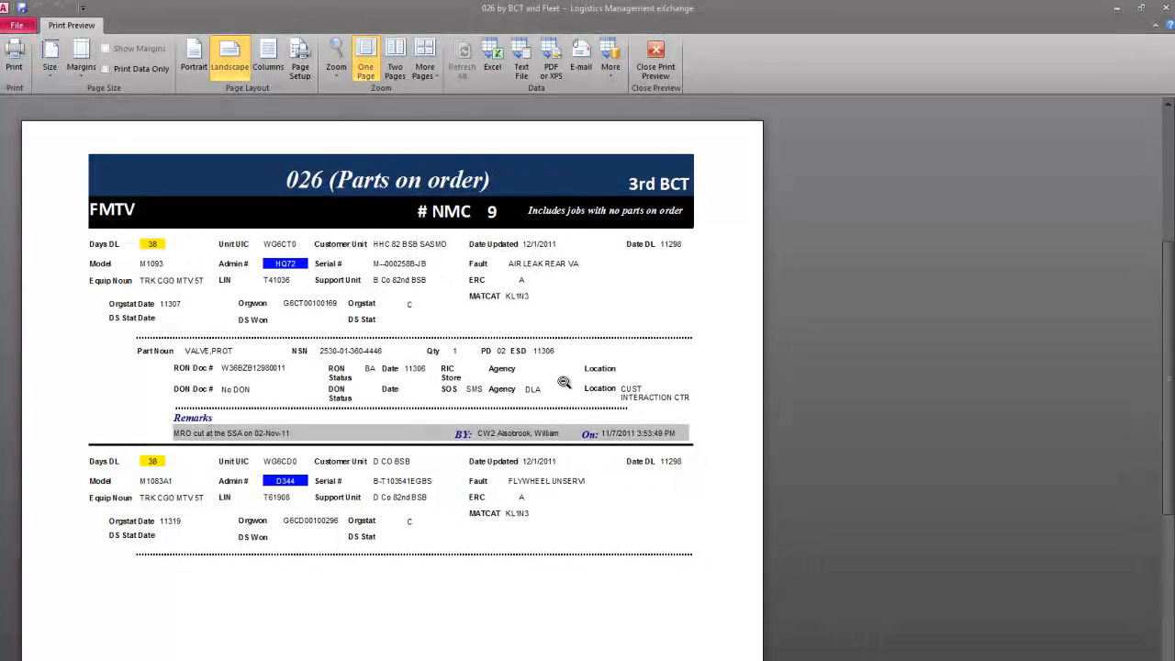
pyautogui.click(653, 57)
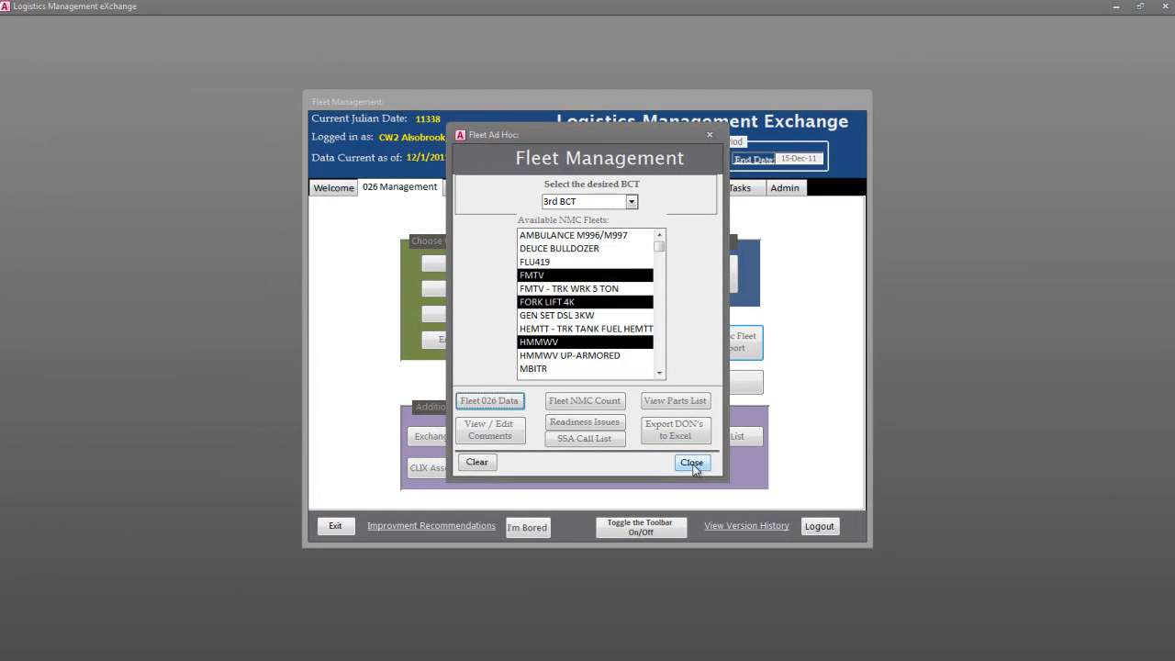
pyautogui.click(692, 464)
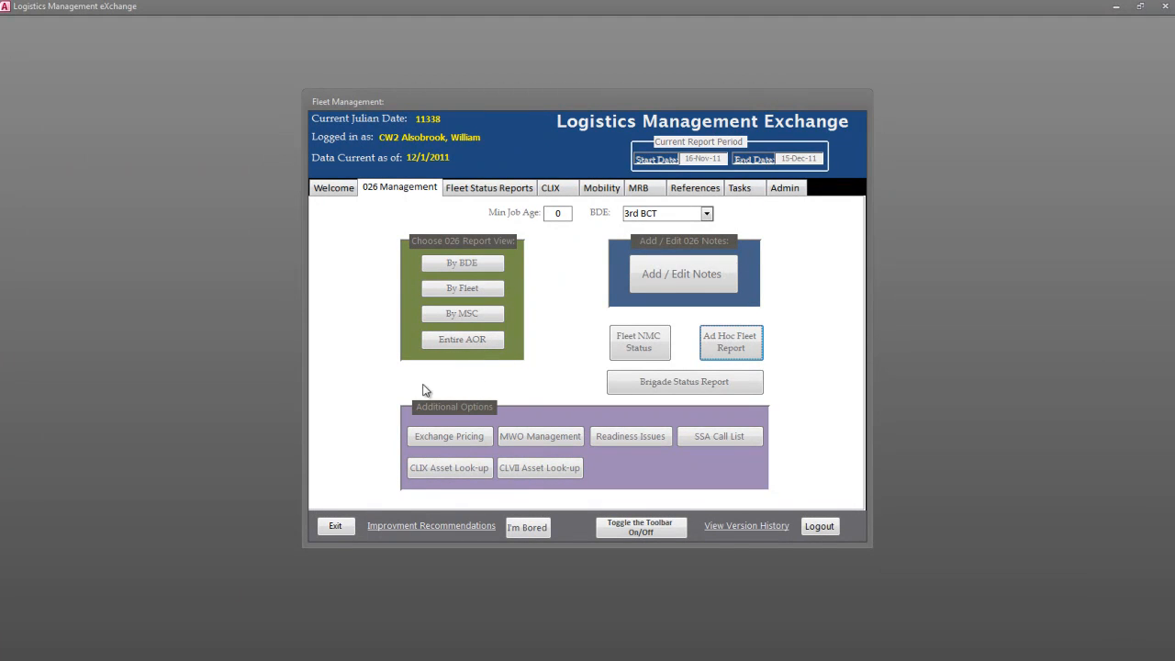
# - View the Exchange Pricing management report for 3rd BCT and return to the Exchange Pricing form
pyautogui.click(469, 440)
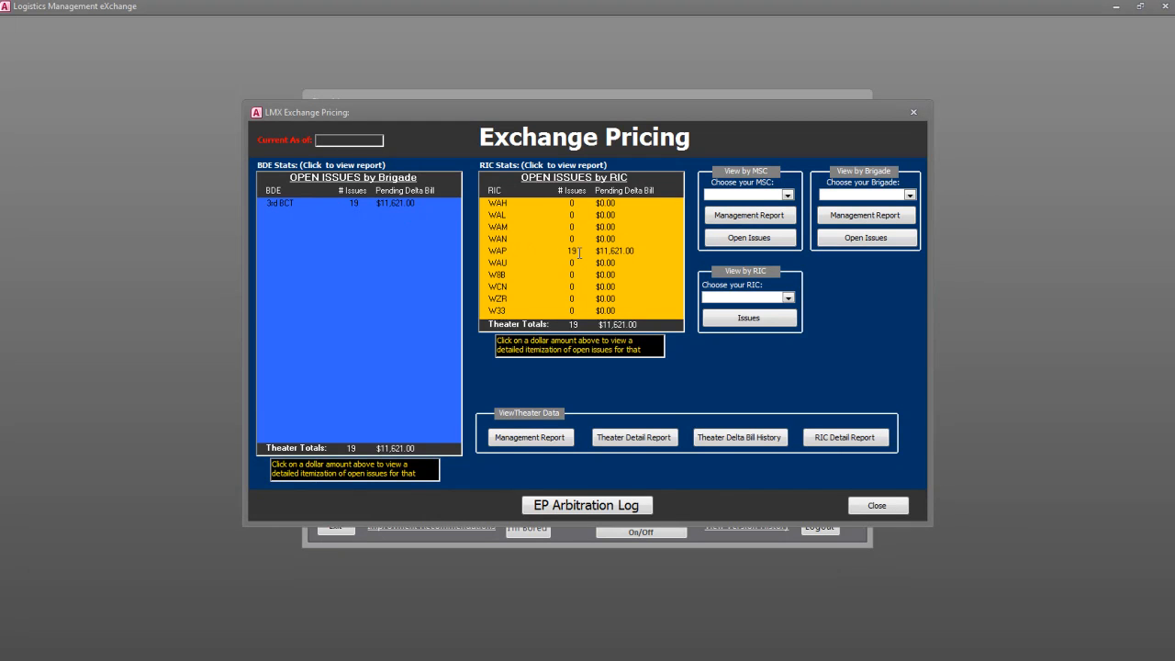
pyautogui.click(909, 195)
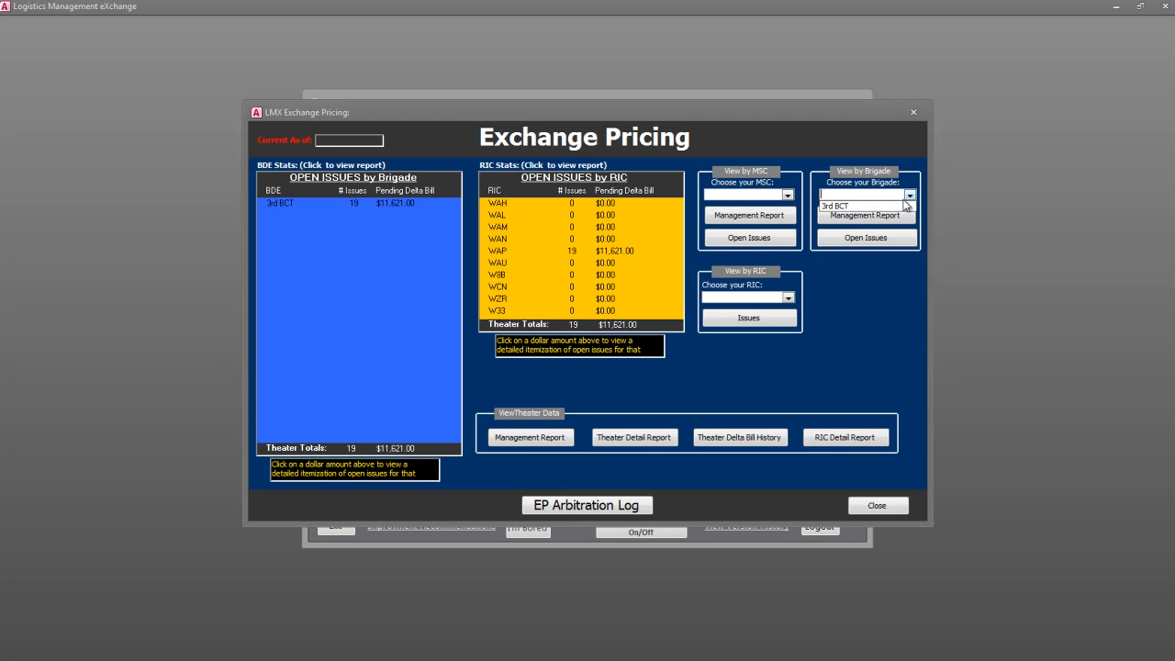
pyautogui.click(895, 206)
pyautogui.click(868, 215)
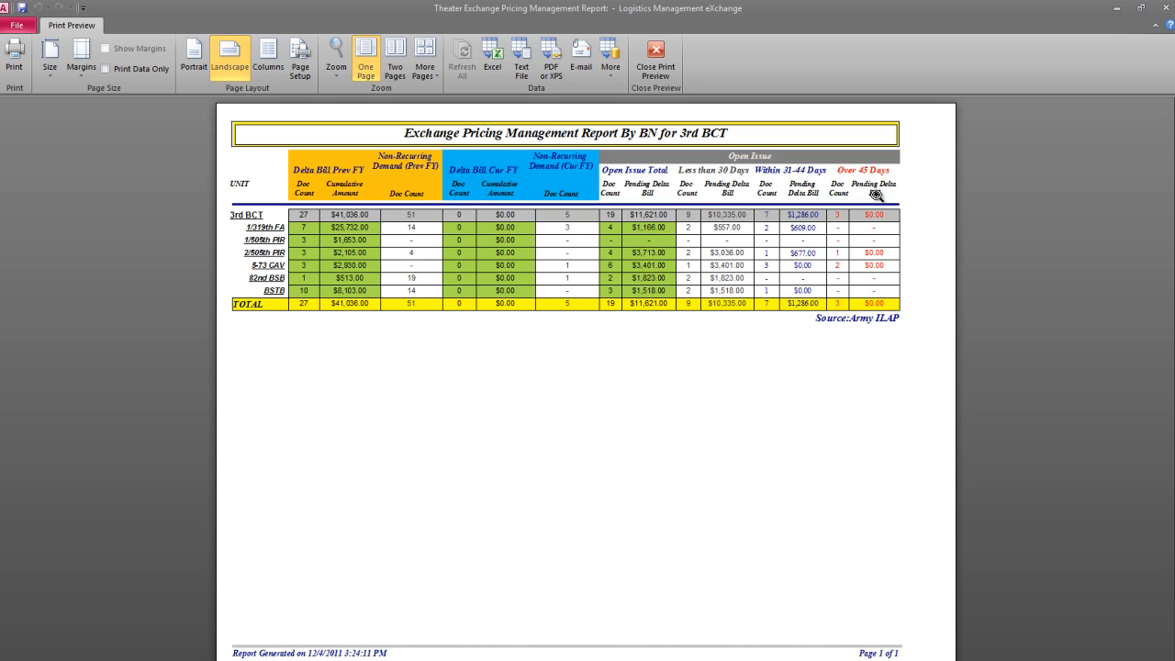
pyautogui.click(665, 71)
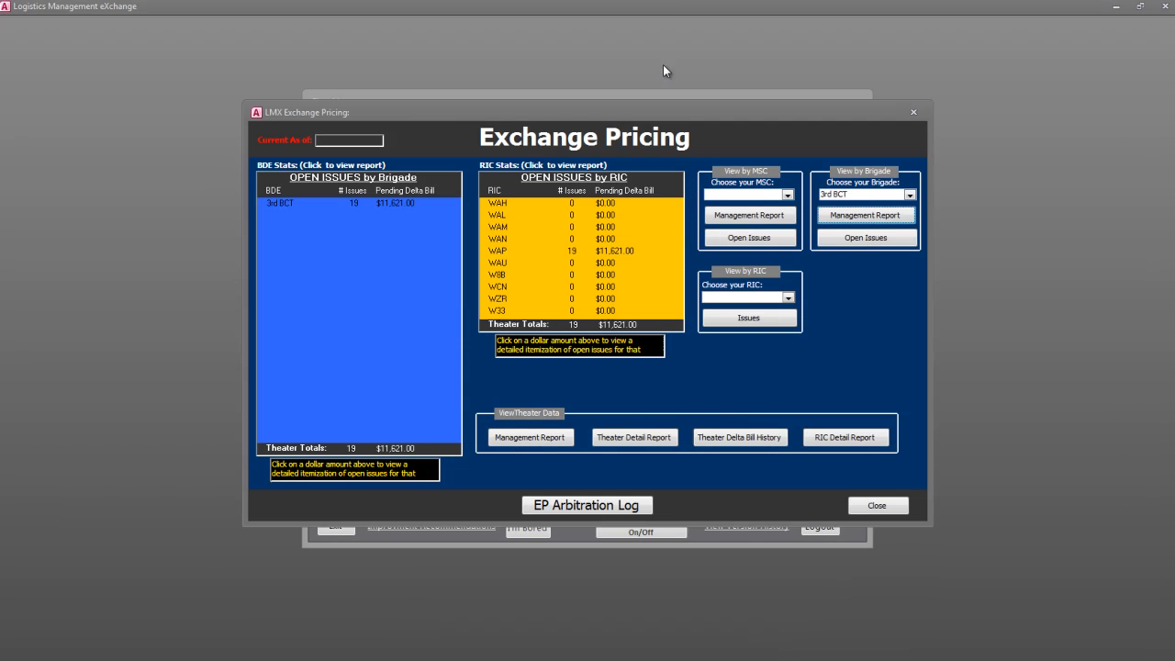
# - View the open Exchange Pricing issues report for 3rd BCT and review the EP Arbitration Log, closing both
pyautogui.click(895, 243)
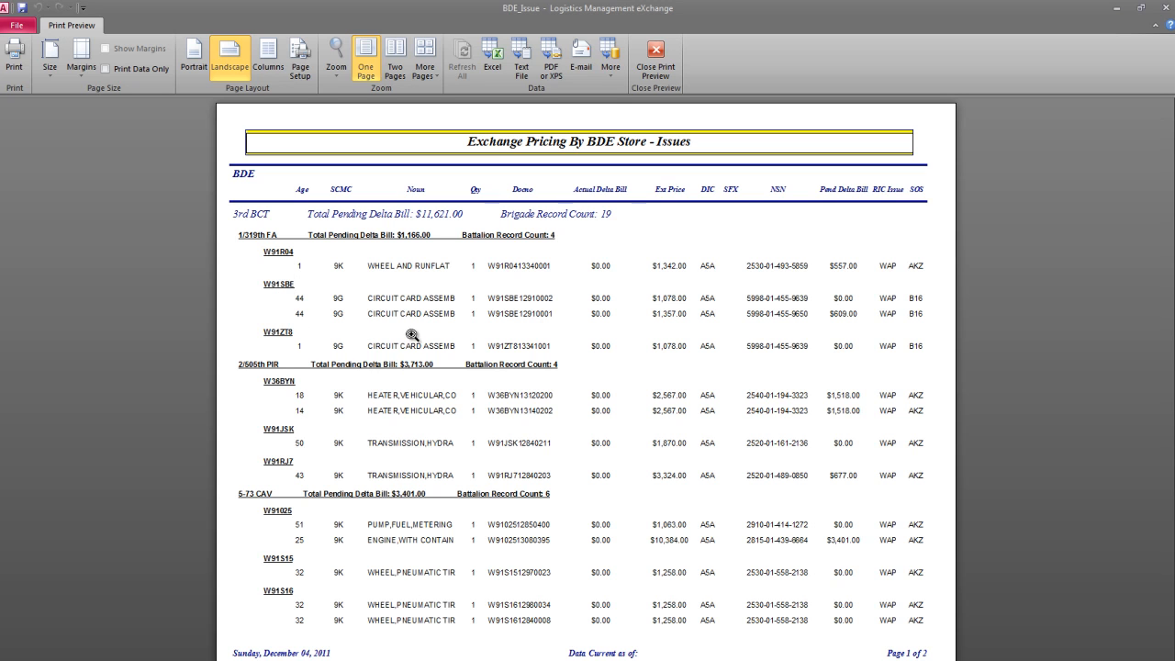
pyautogui.click(648, 71)
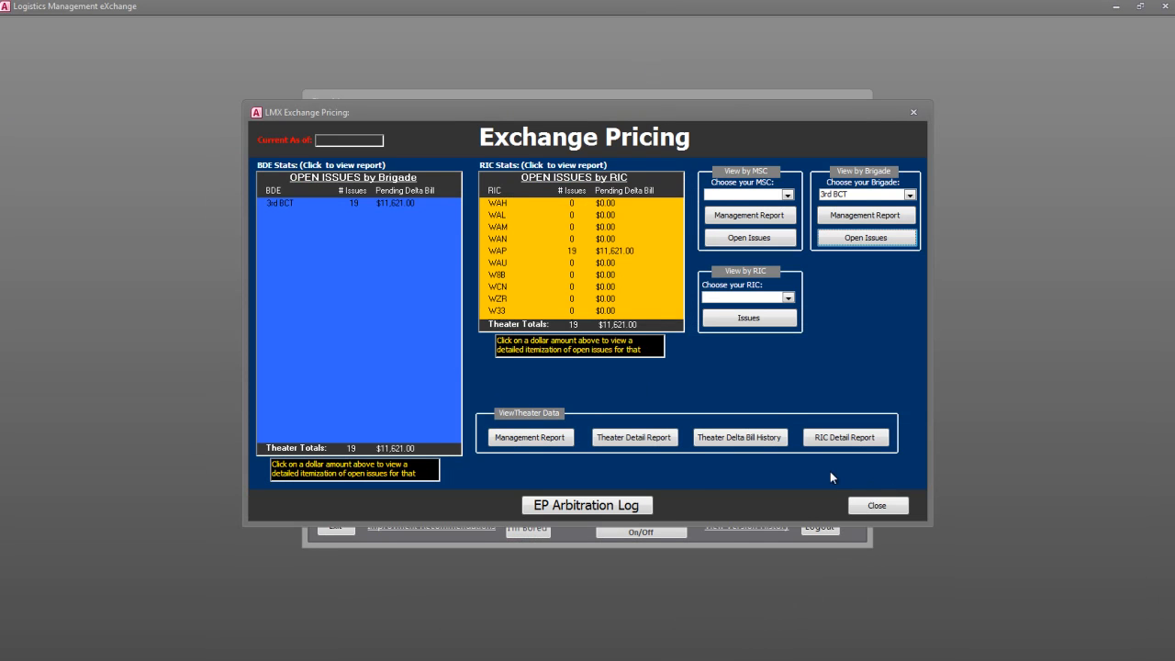
pyautogui.click(585, 506)
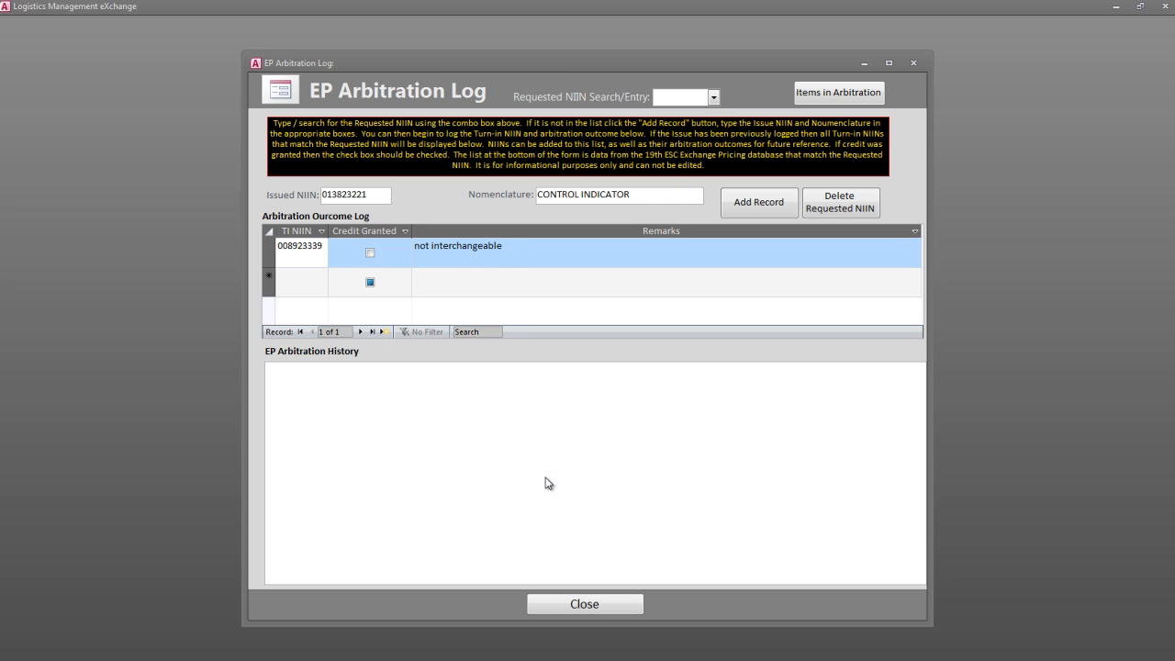
pyautogui.click(585, 604)
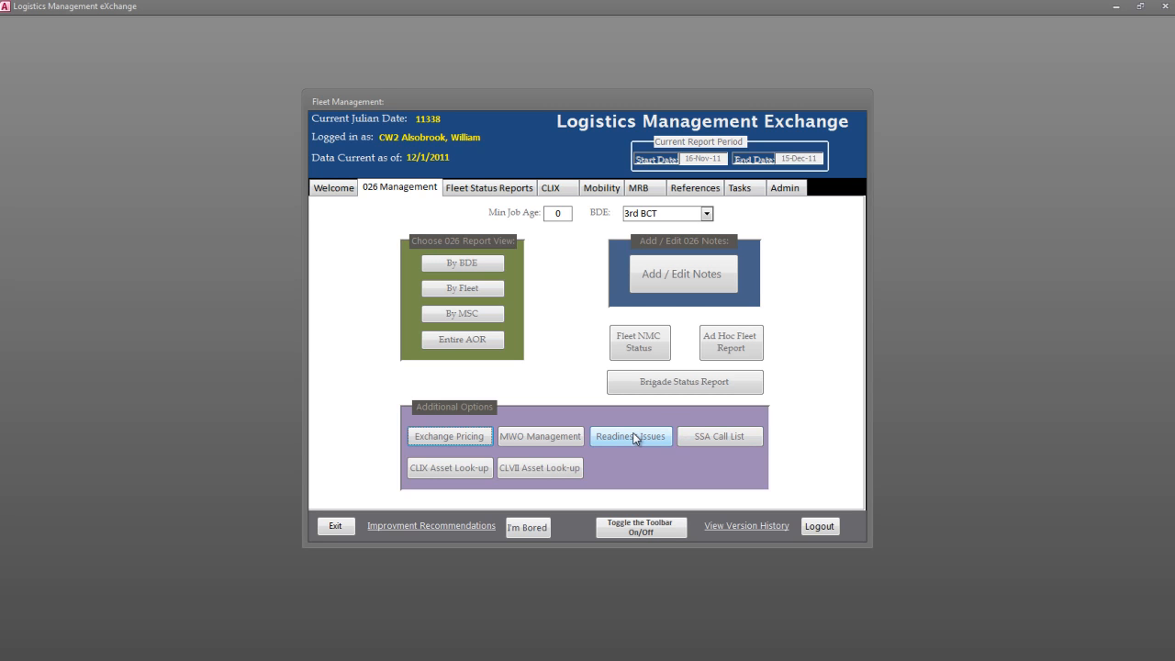
# - Request the readiness issues report for all brigades and dismiss the resulting notice
pyautogui.click(632, 434)
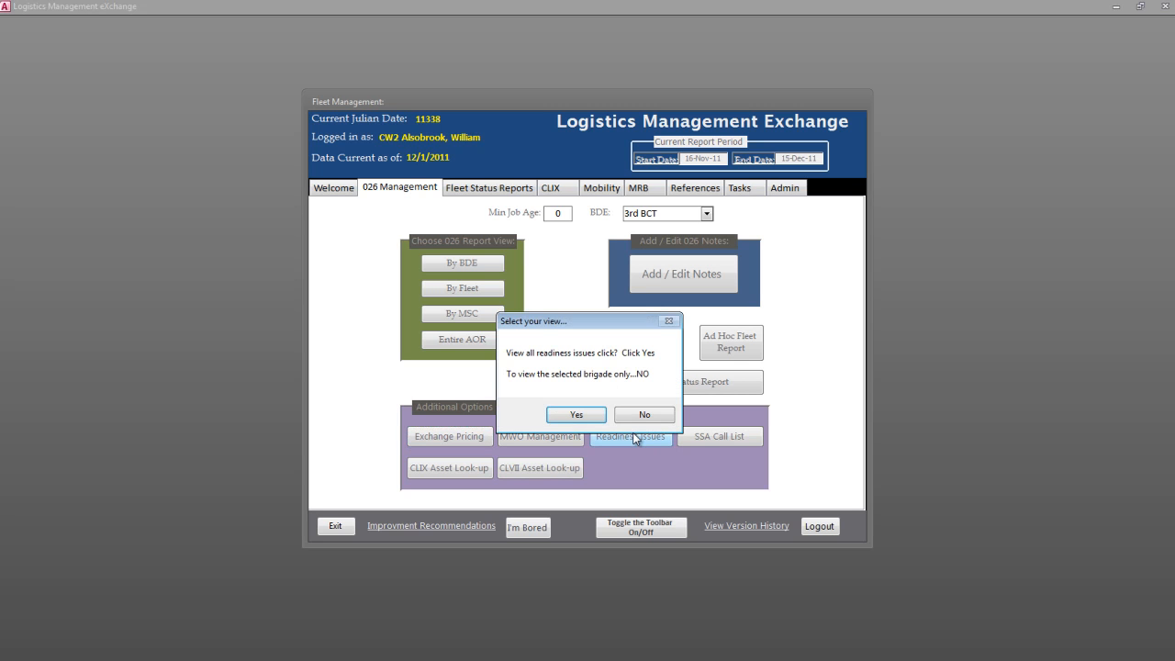
pyautogui.click(576, 416)
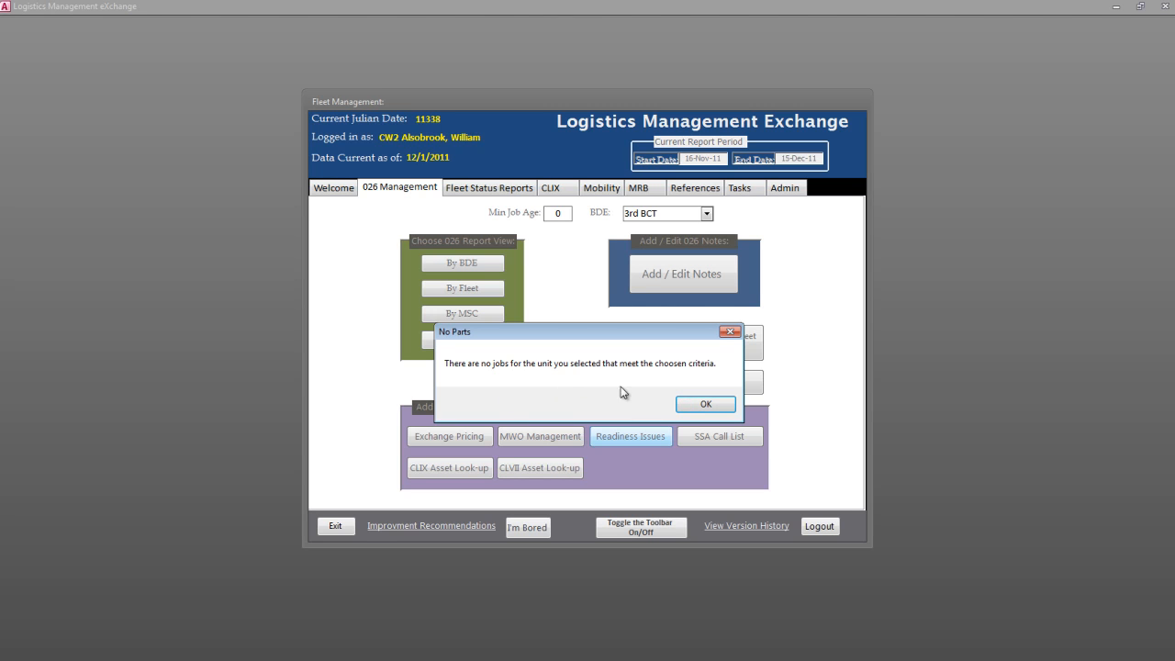
pyautogui.click(695, 404)
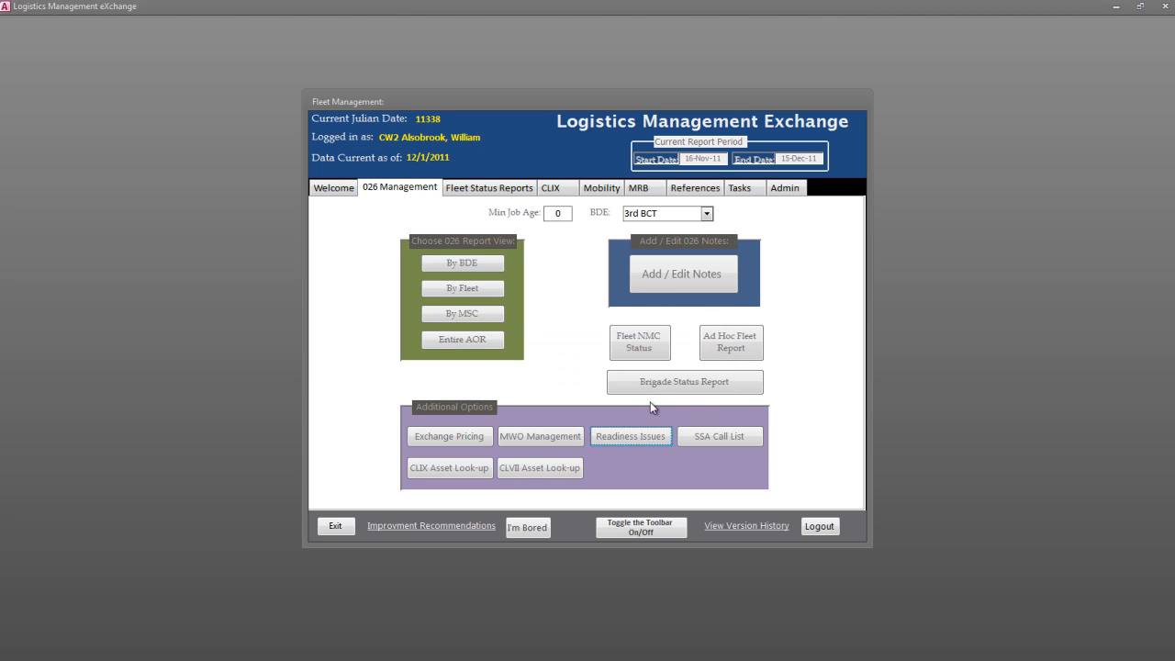
# - Look up the locations stocking NIIN 00-001-4076 in CLIX Asset Visibility, and close the results and the look-up form
pyautogui.click(460, 474)
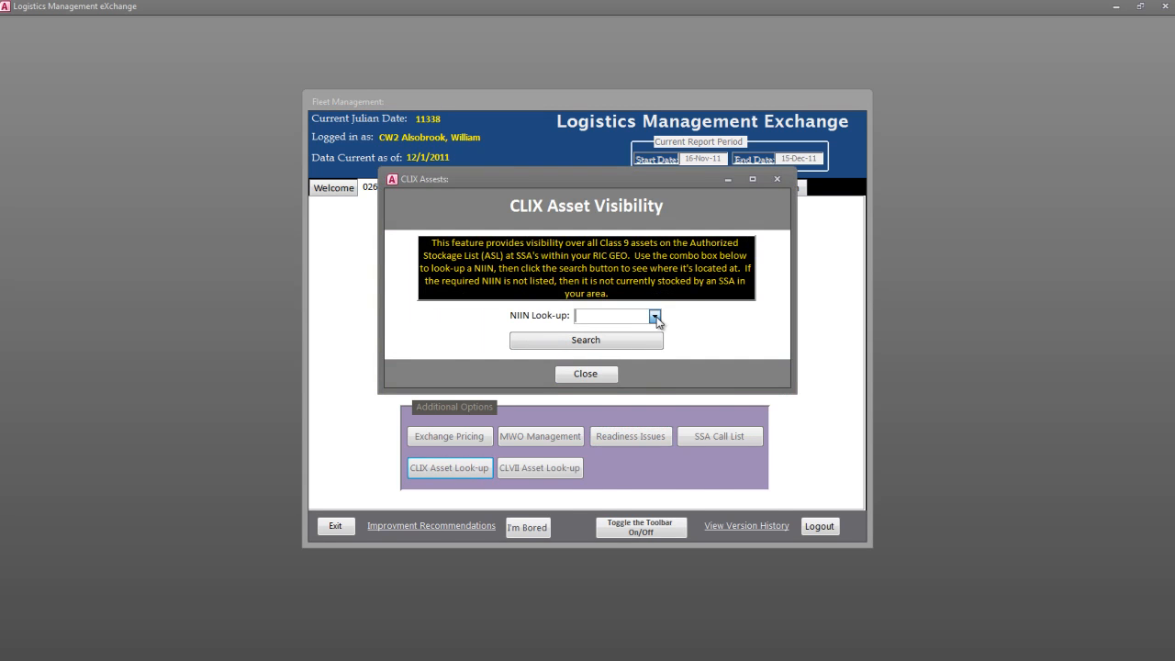
pyautogui.click(654, 316)
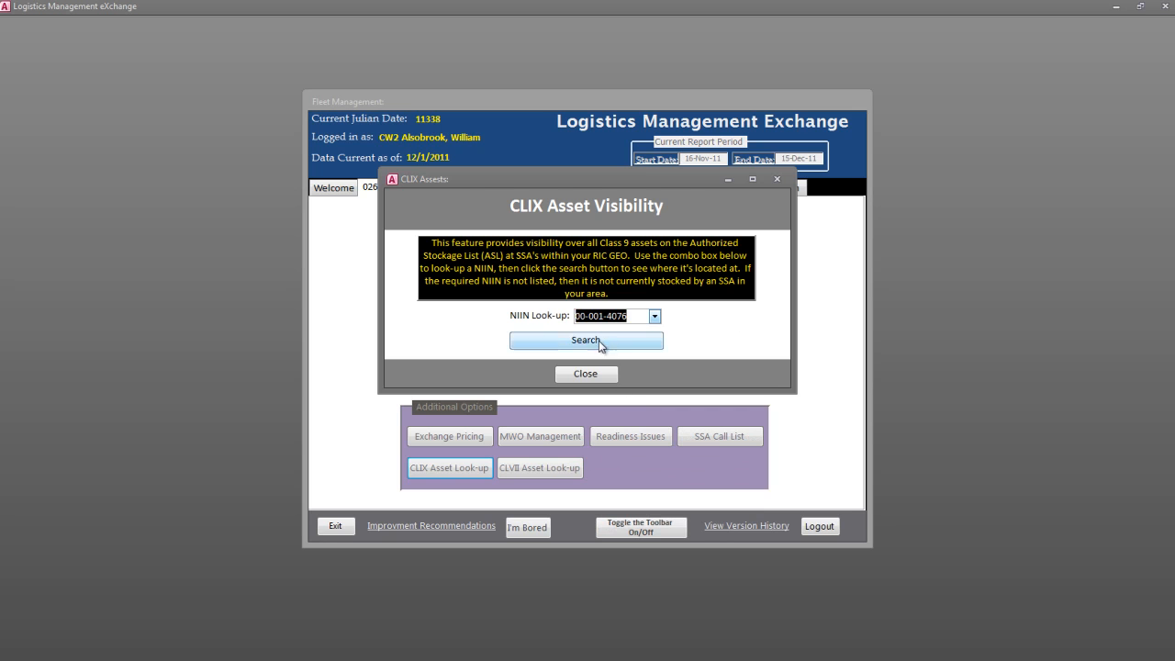
pyautogui.click(597, 340)
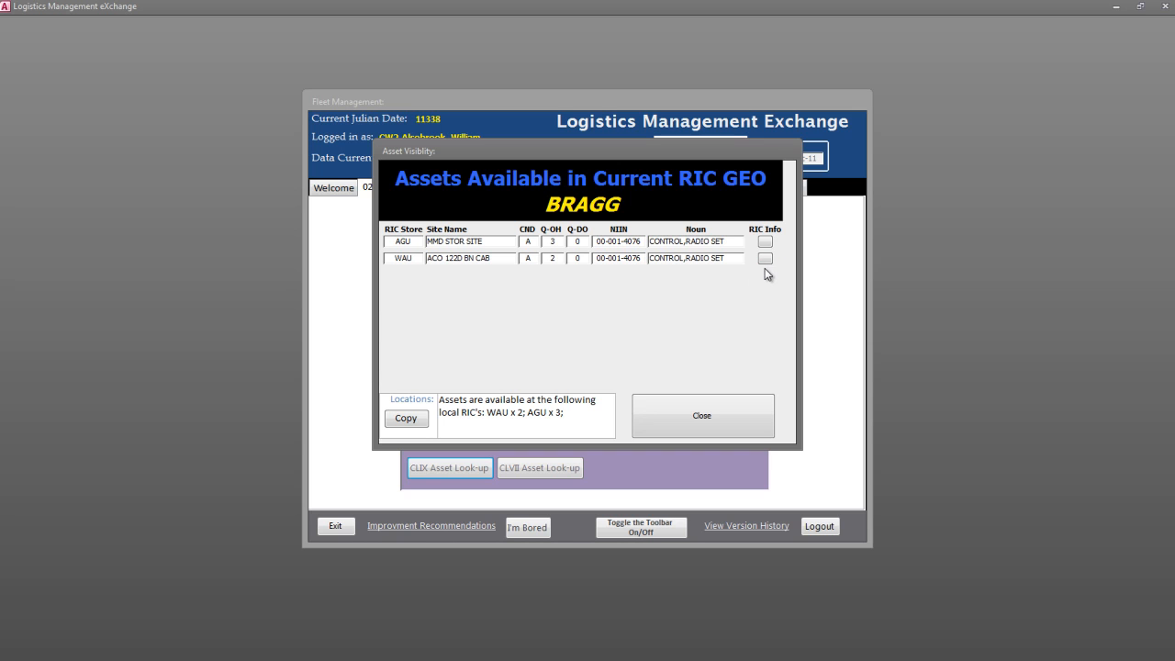
pyautogui.click(692, 410)
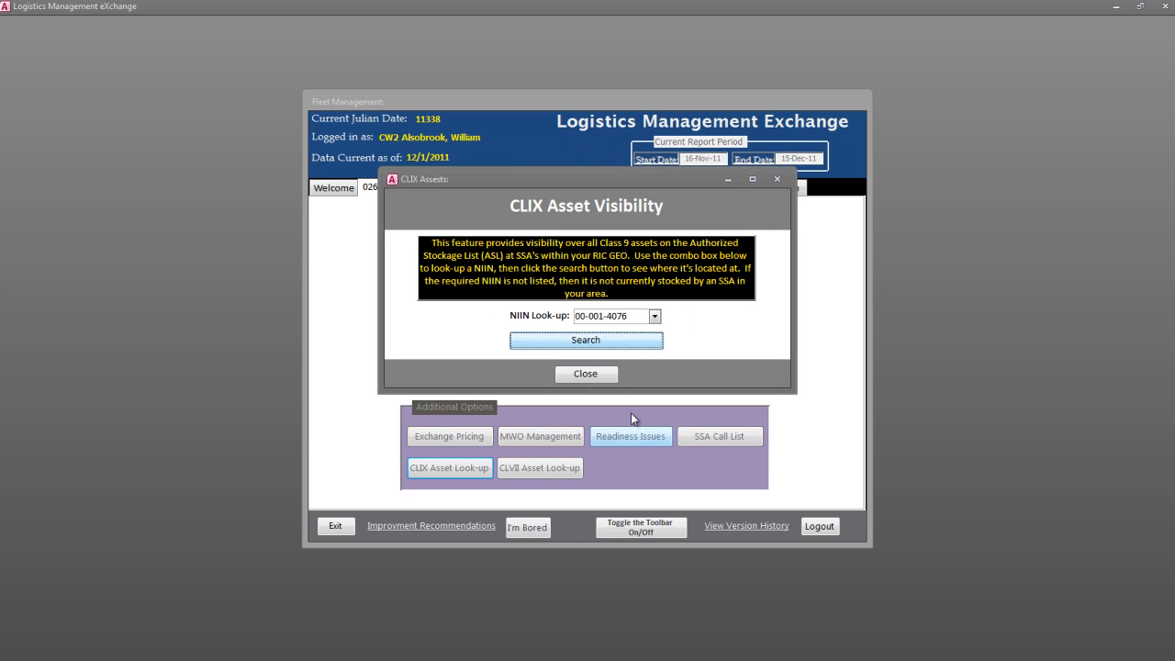
pyautogui.click(590, 375)
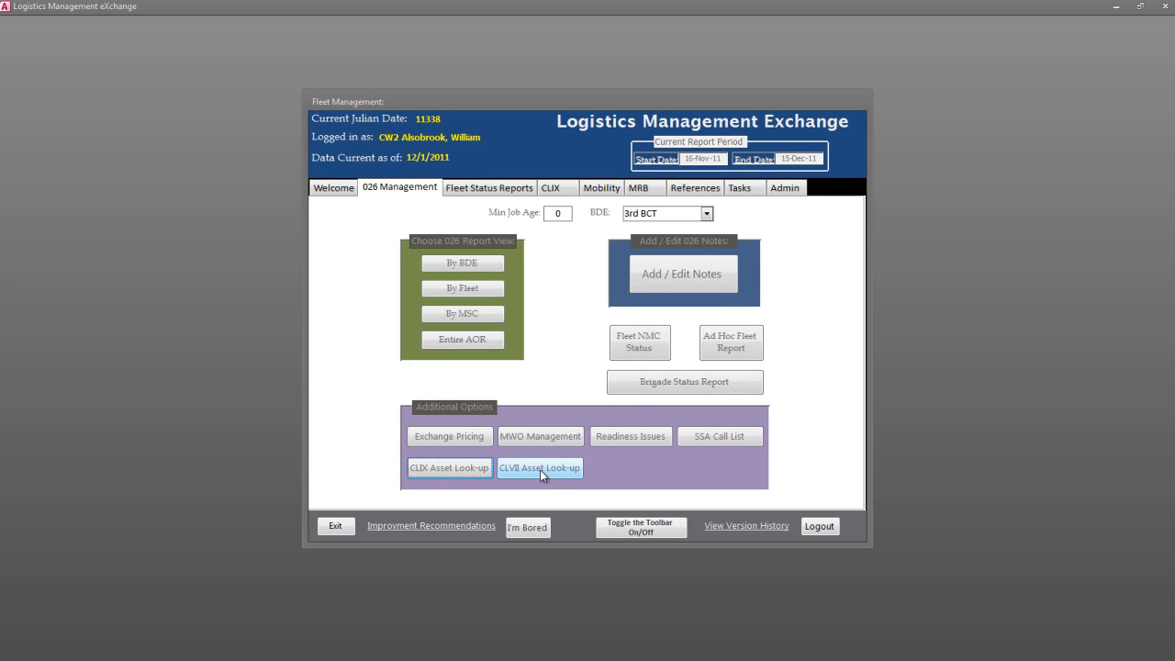